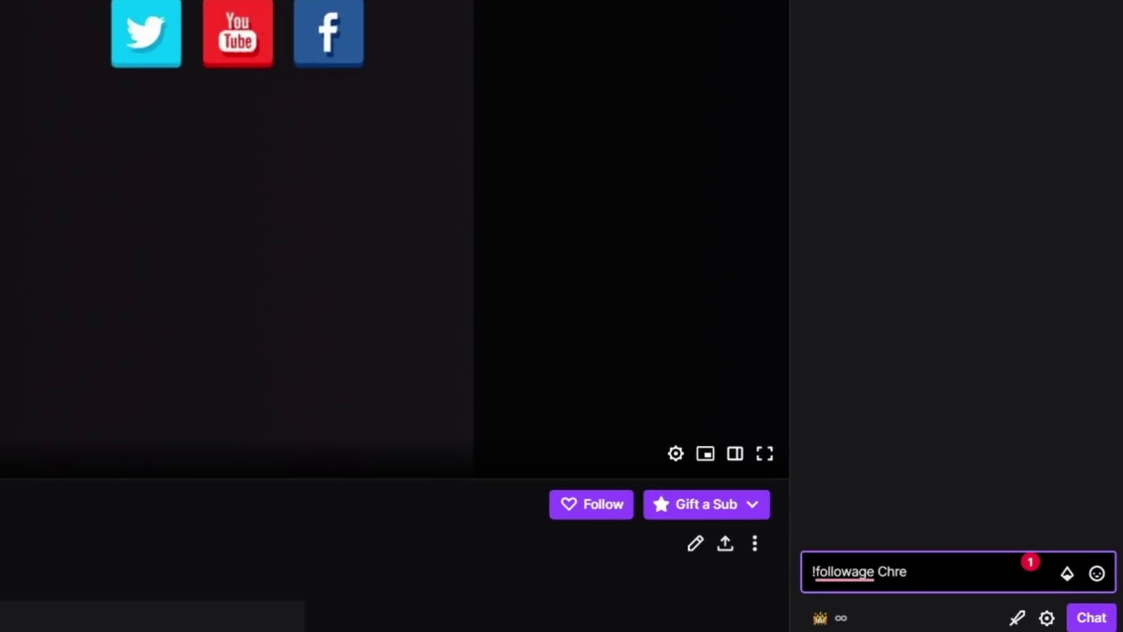
Send !followage, !discord and !twitter in Twitch chat and read Streamlabs' replies
key("Return")
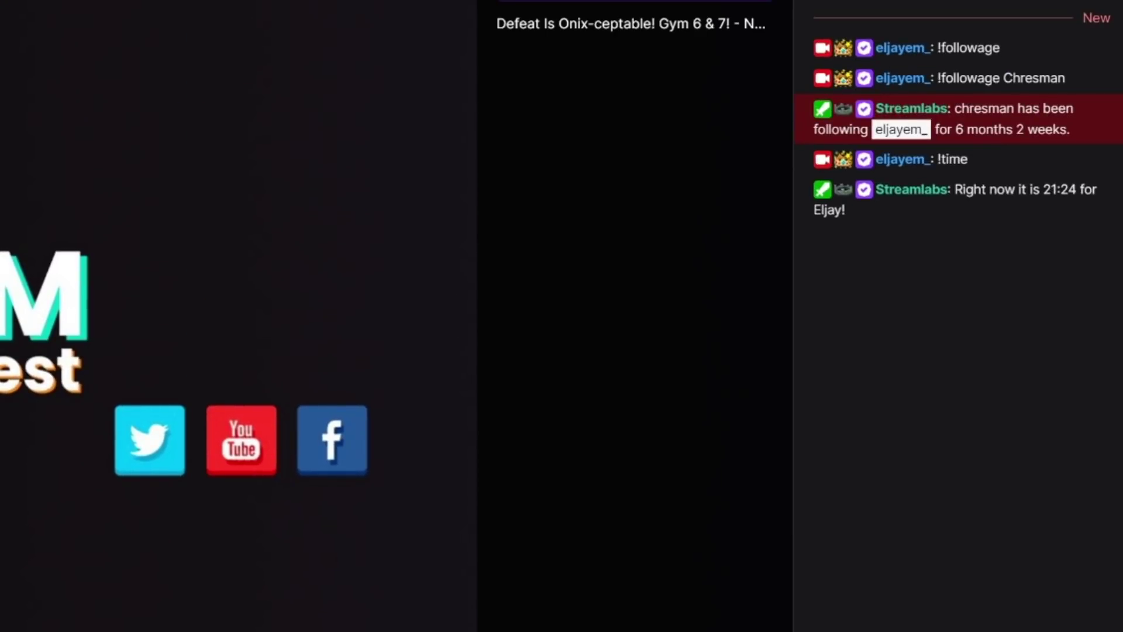
key("Return")
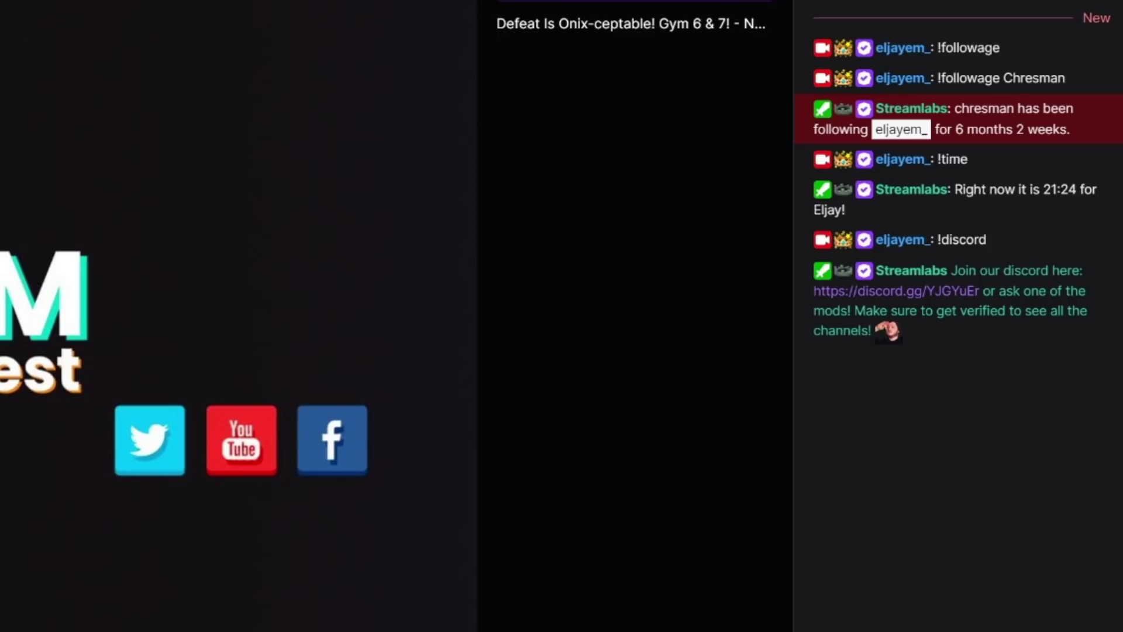
key("Return")
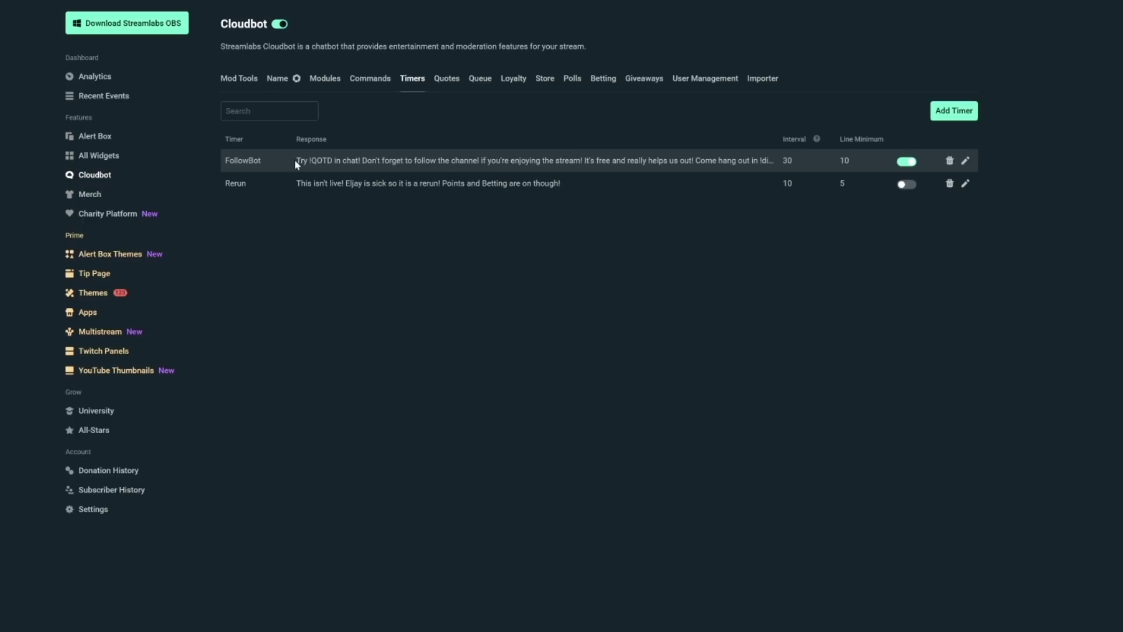
Add a timer named FollowBot and begin its response with 'If you'
left_click(950, 112)
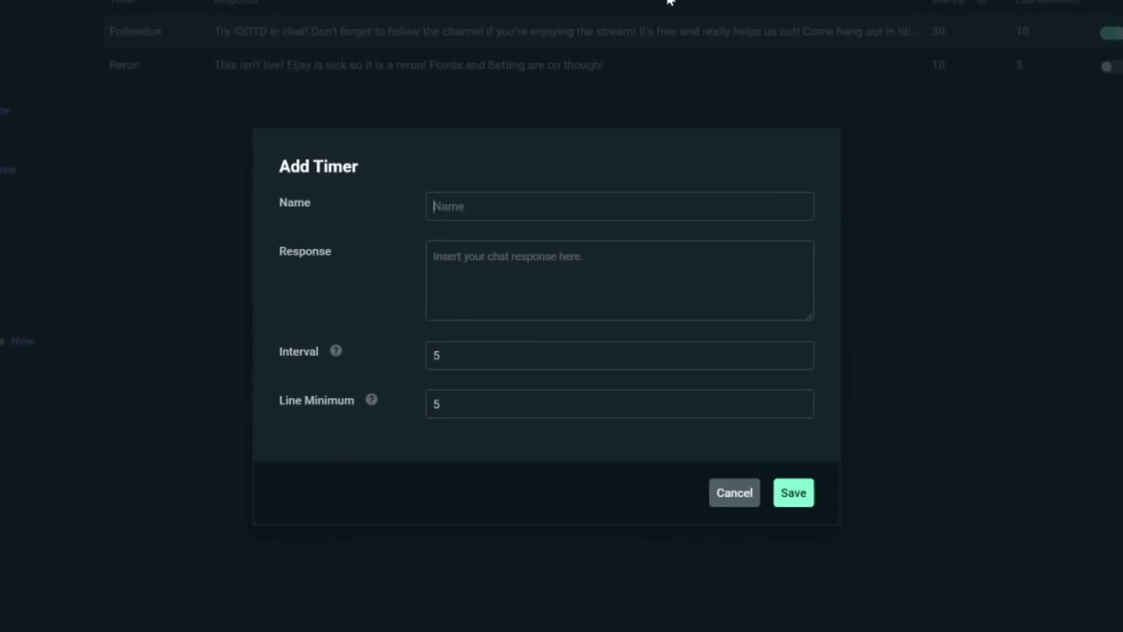
type("FollowBot")
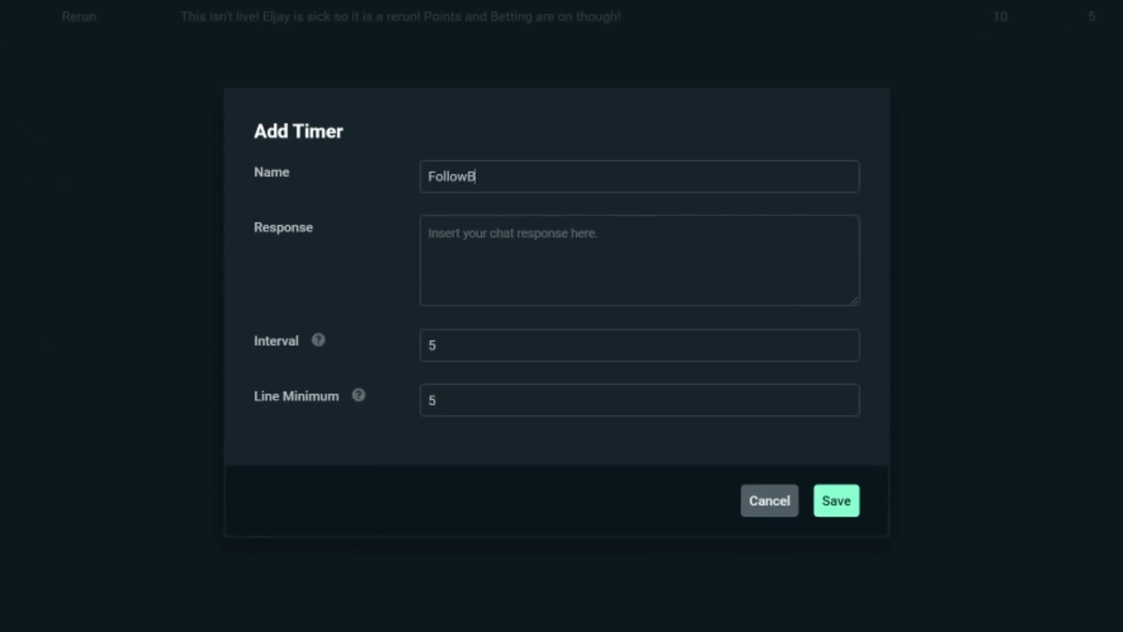
left_click(428, 233)
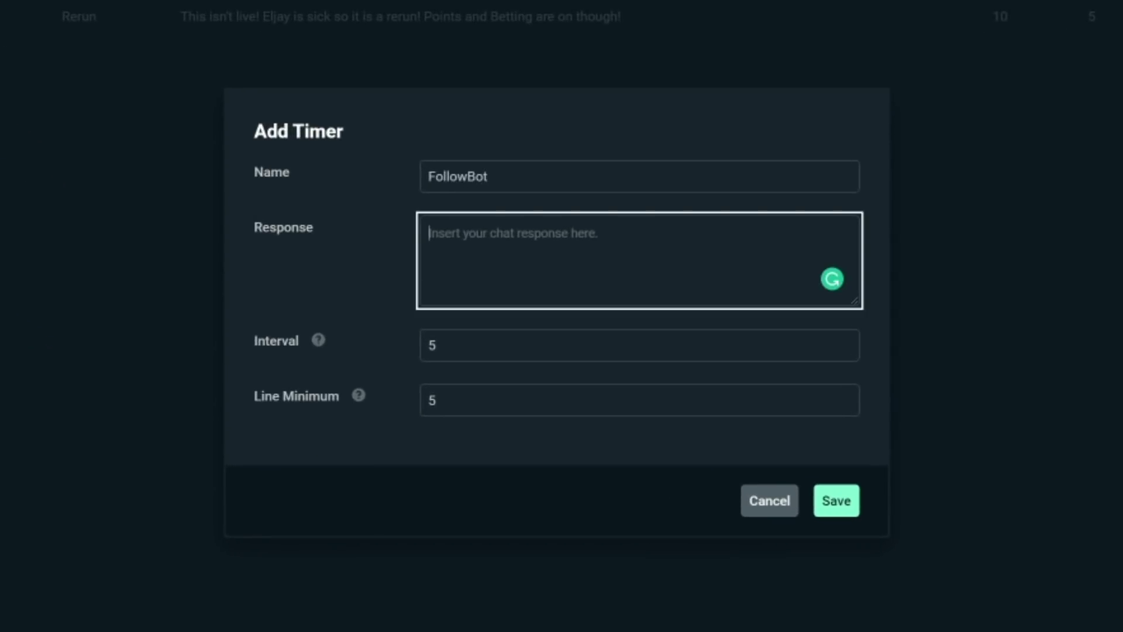
type("Th")
key("BackSpace")
key("BackSpace")
type("If you")
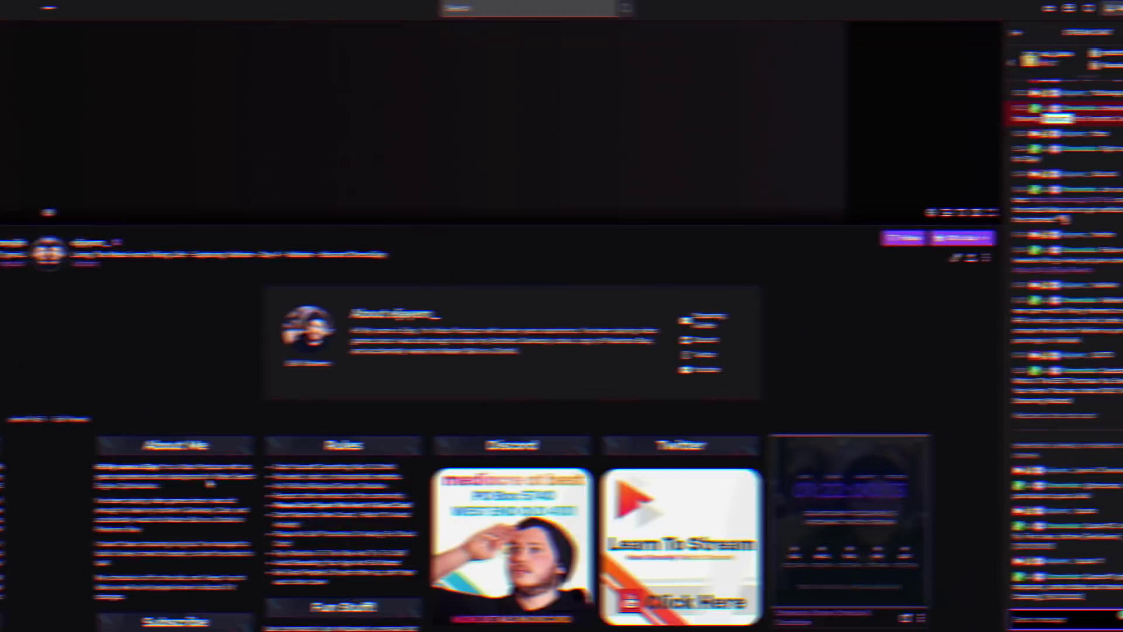
scroll(159, 478, "down", 5)
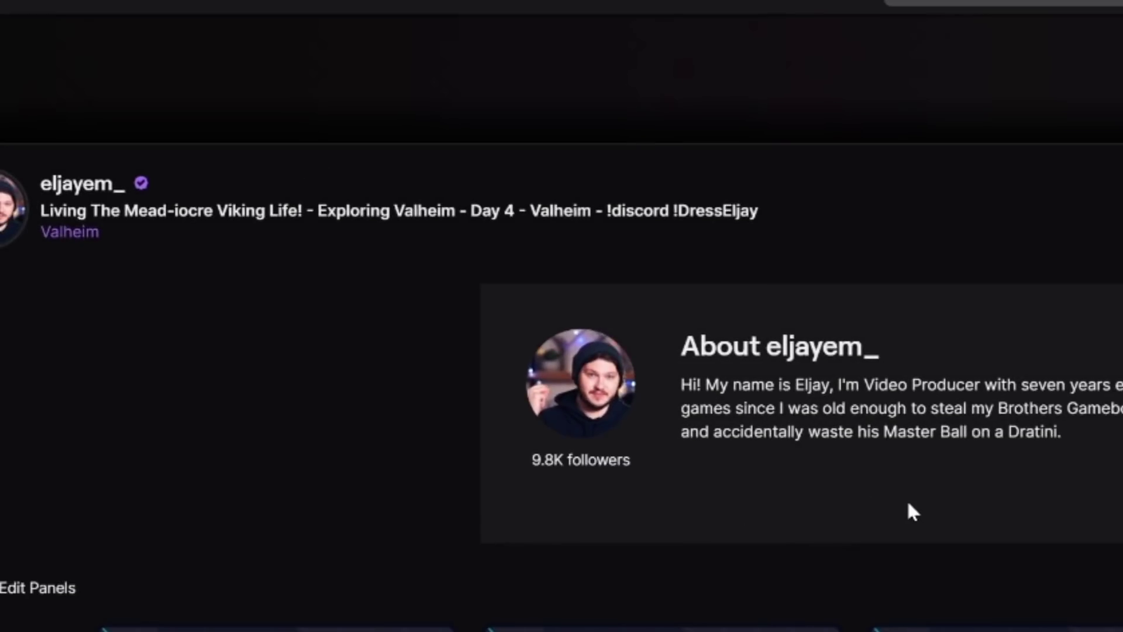
scroll(910, 512, "down", 2)
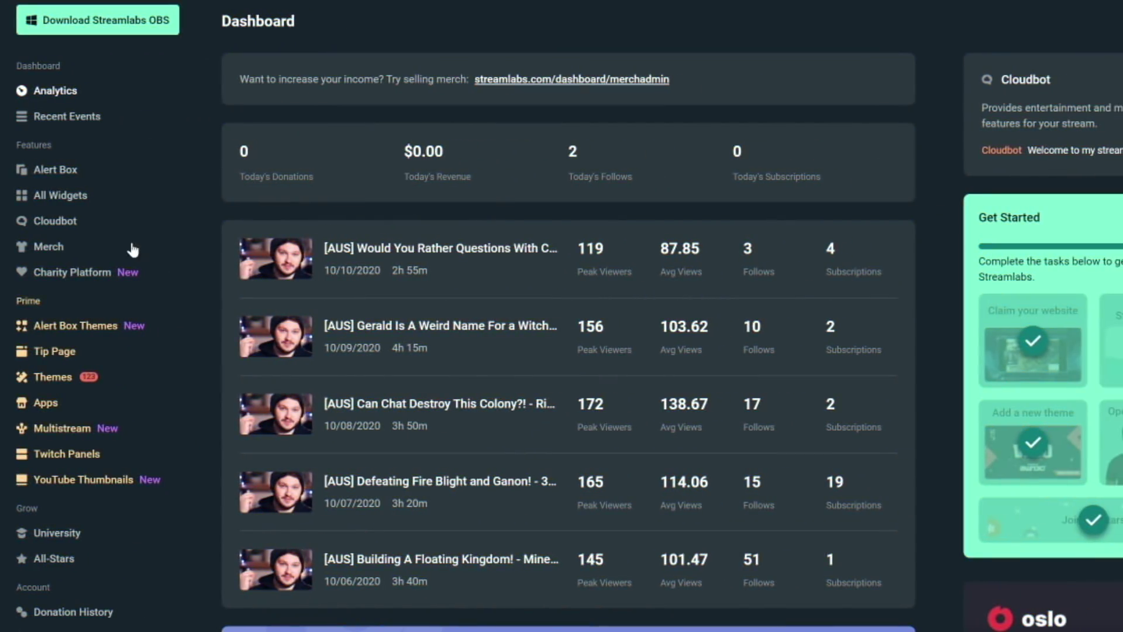
Open Cloudbot from the Streamlabs dashboard sidebar
left_click(64, 223)
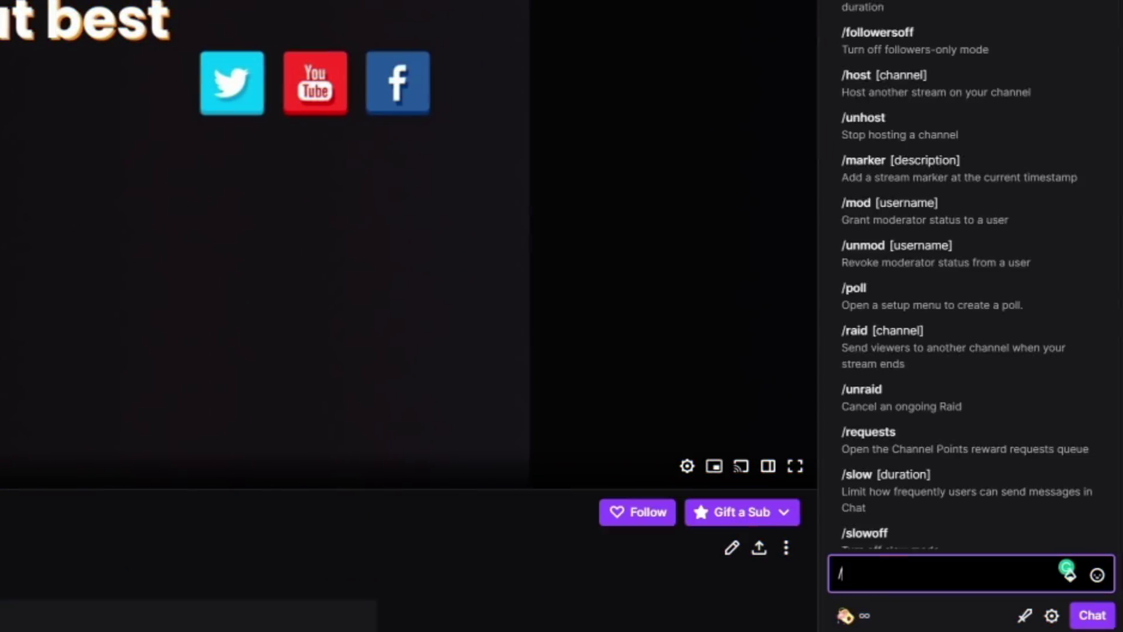
Send /mod streamlabs in Twitch chat to make Streamlabs a moderator
type("mod strea")
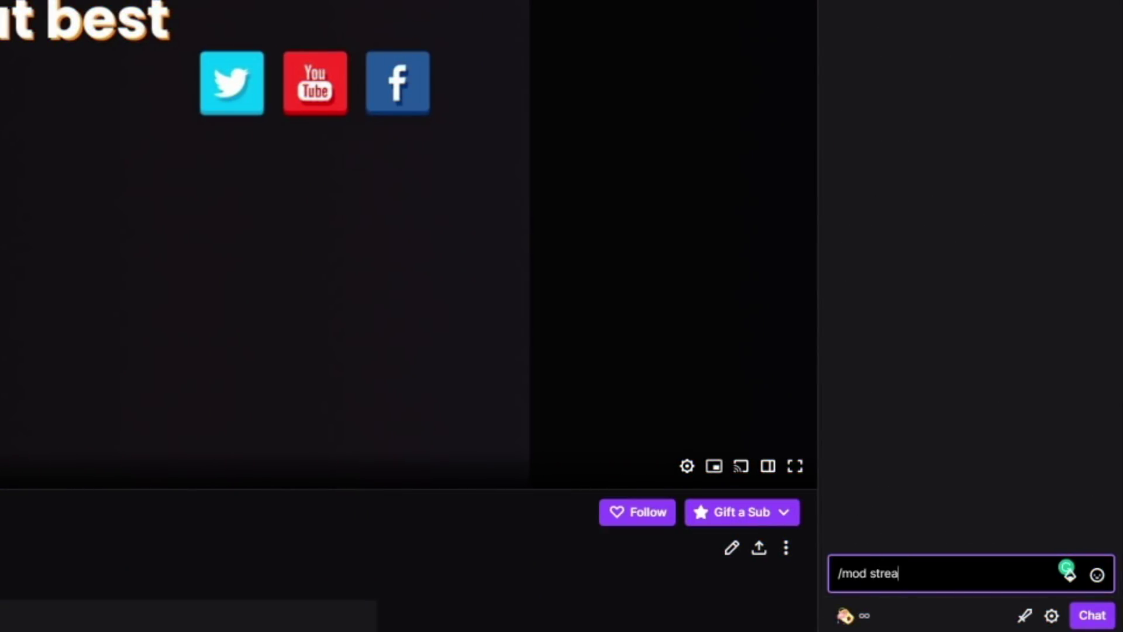
key("Return")
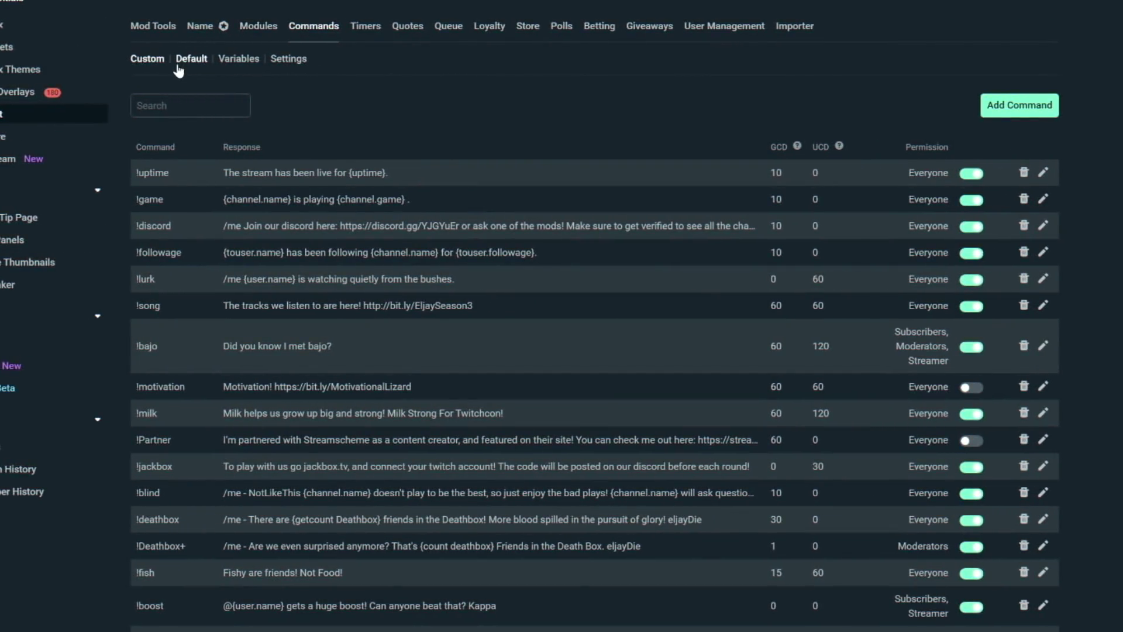
Open the default !permit command and view its aliases on the Advanced tab
left_click(179, 71)
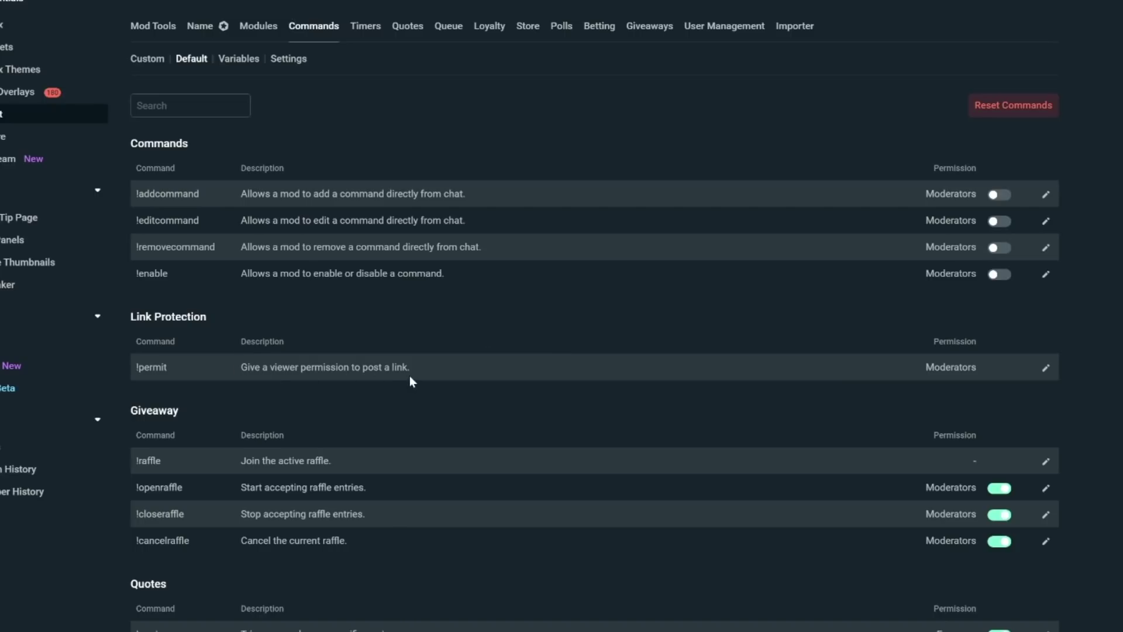
left_click(1045, 372)
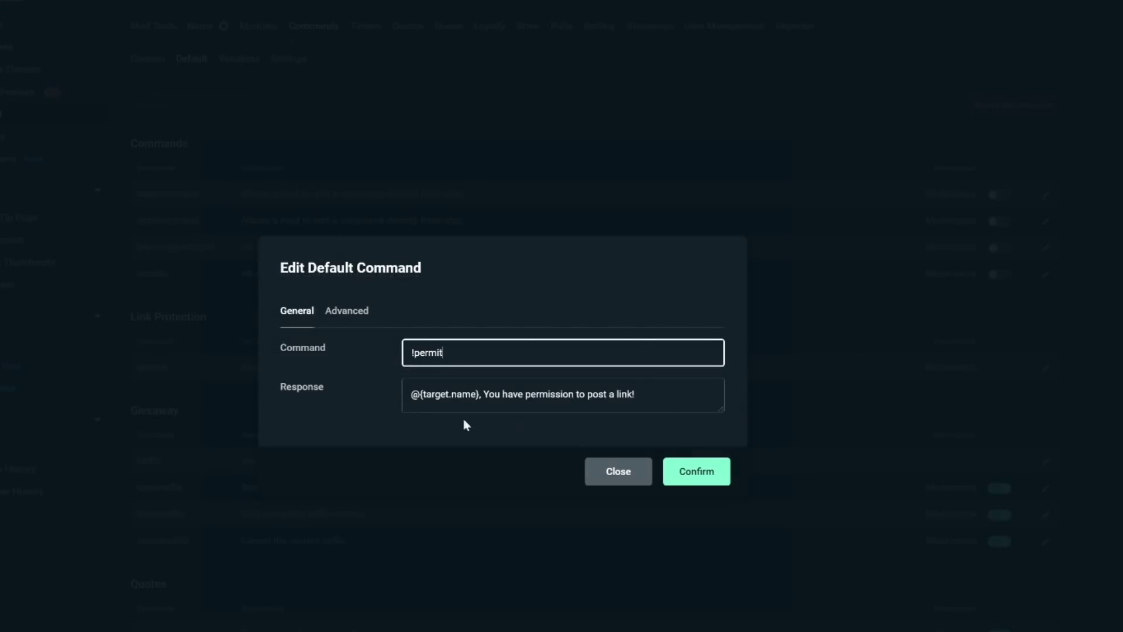
left_click(346, 316)
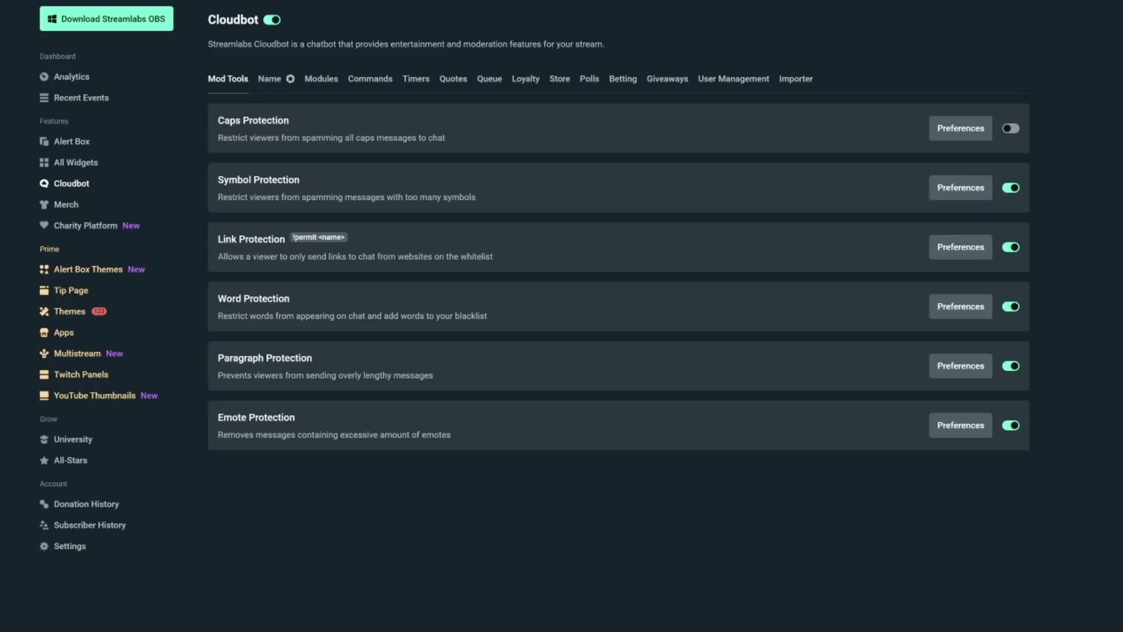
Keep Purge as the Link Protection punishment in its preferences and enter !permit
left_click(959, 246)
left_click(468, 217)
left_click(465, 236)
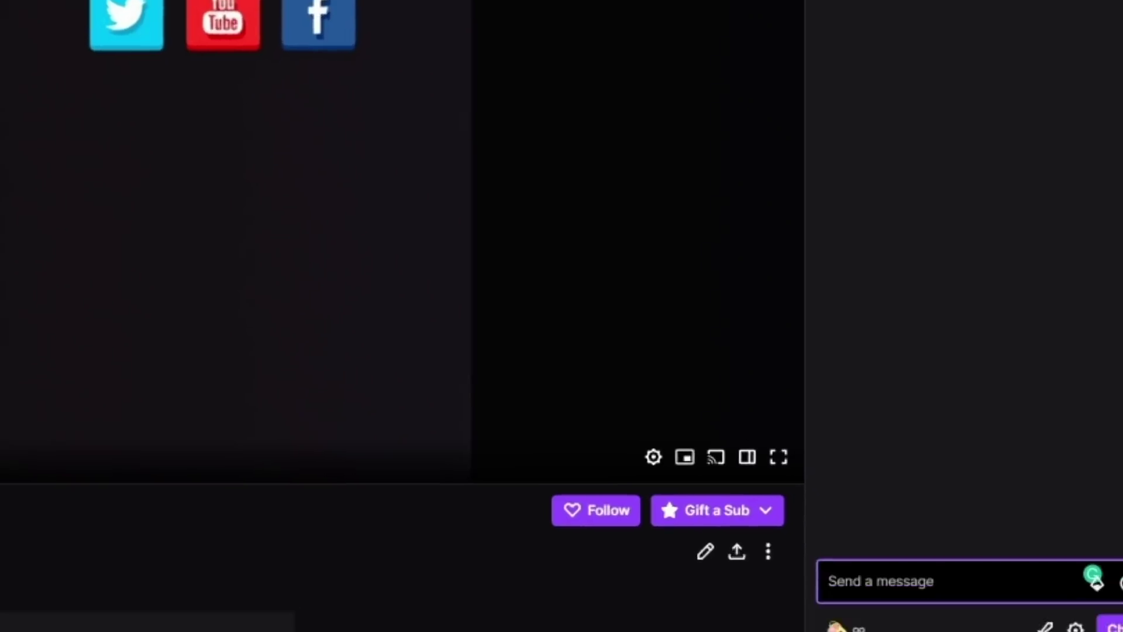
type("!permit")
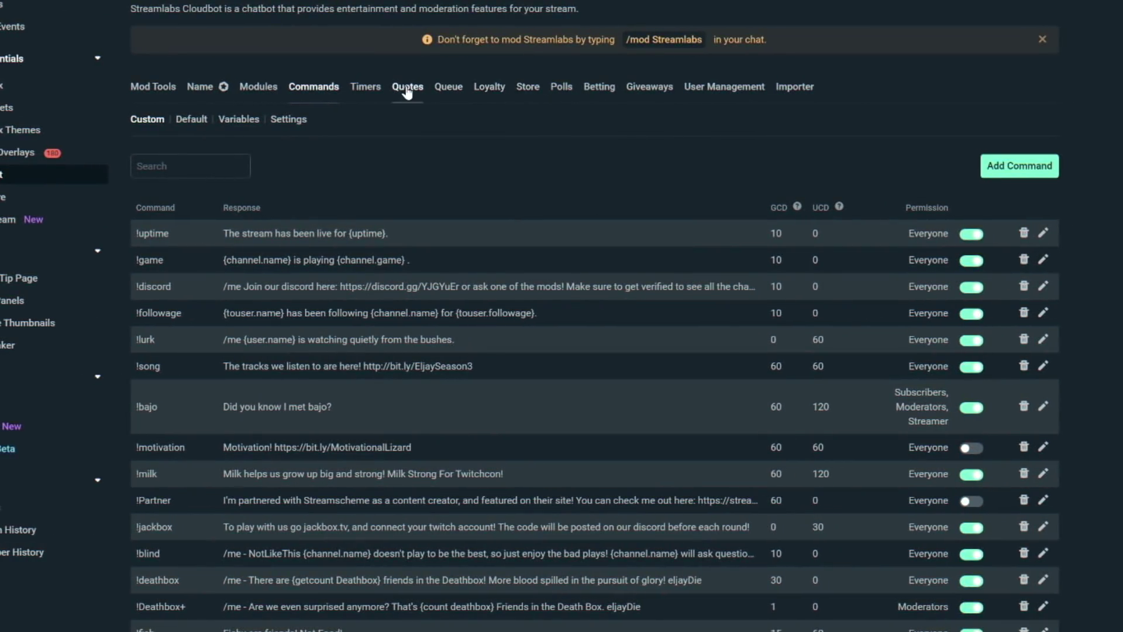
left_click(407, 89)
scroll(538, 367, "down", 3)
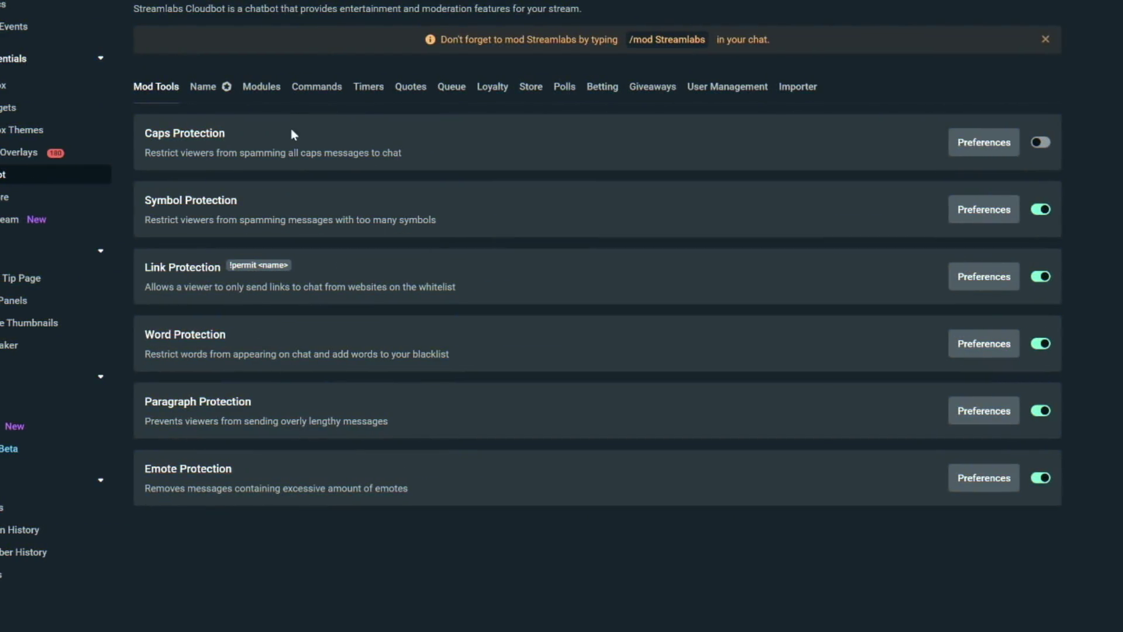
left_click(299, 93)
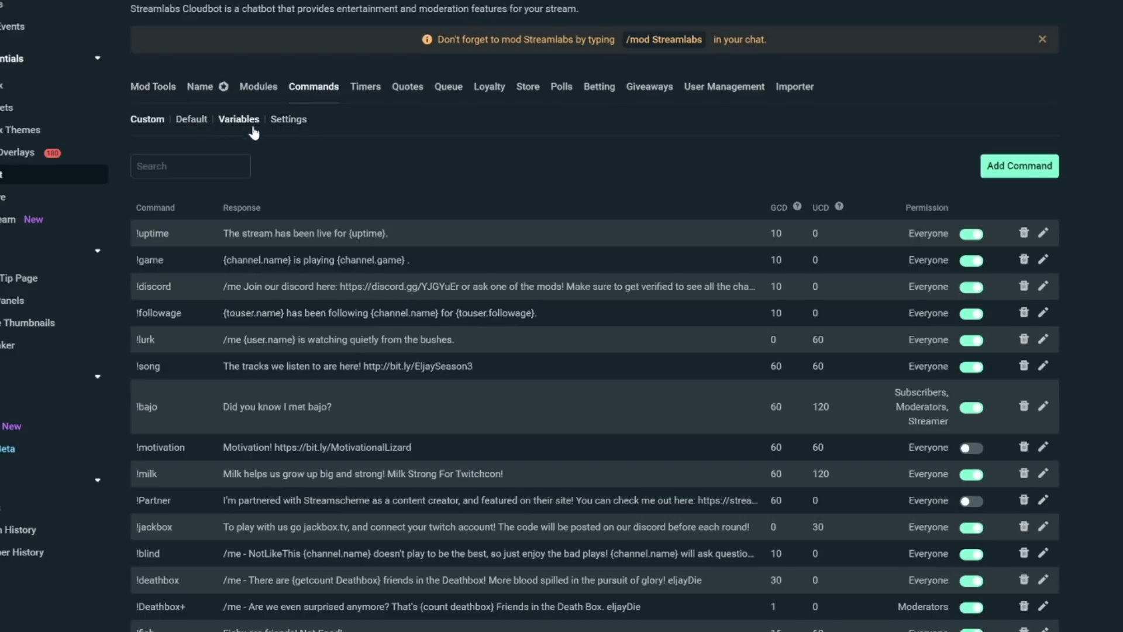
Start a new custom command based on the !followage template
left_click(1031, 166)
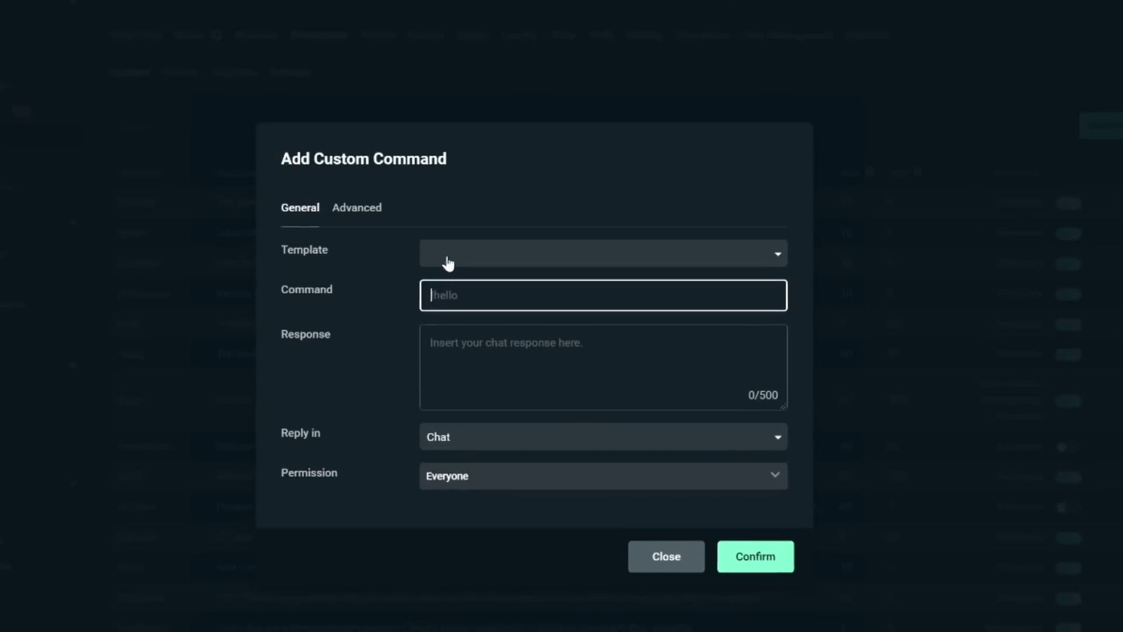
left_click(429, 279)
left_click(485, 238)
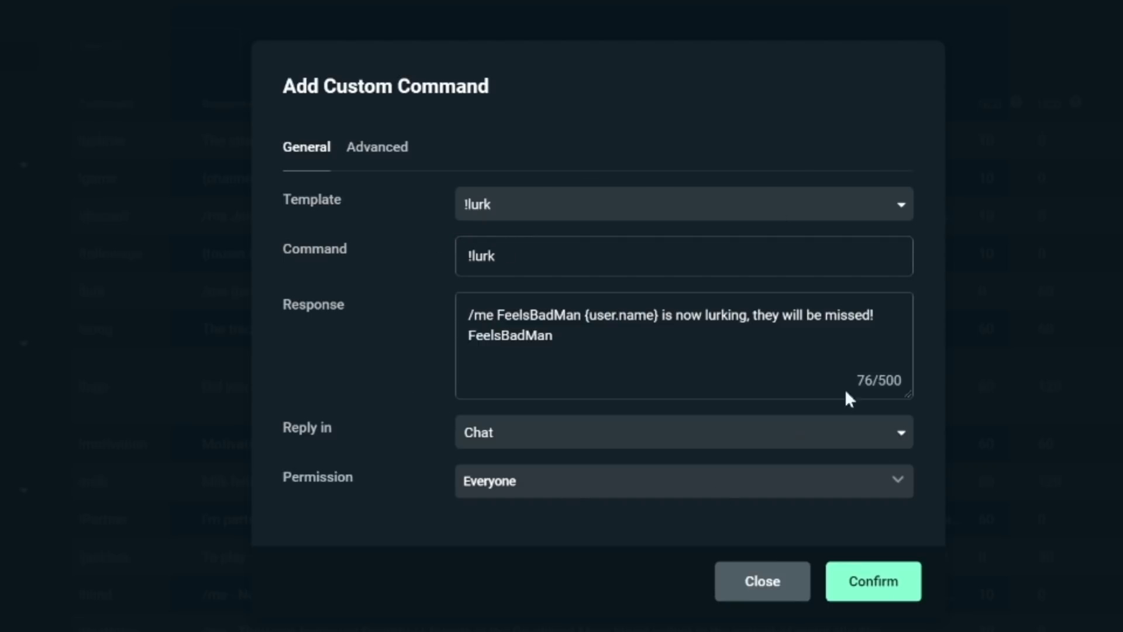
left_click(728, 200)
left_click(510, 276)
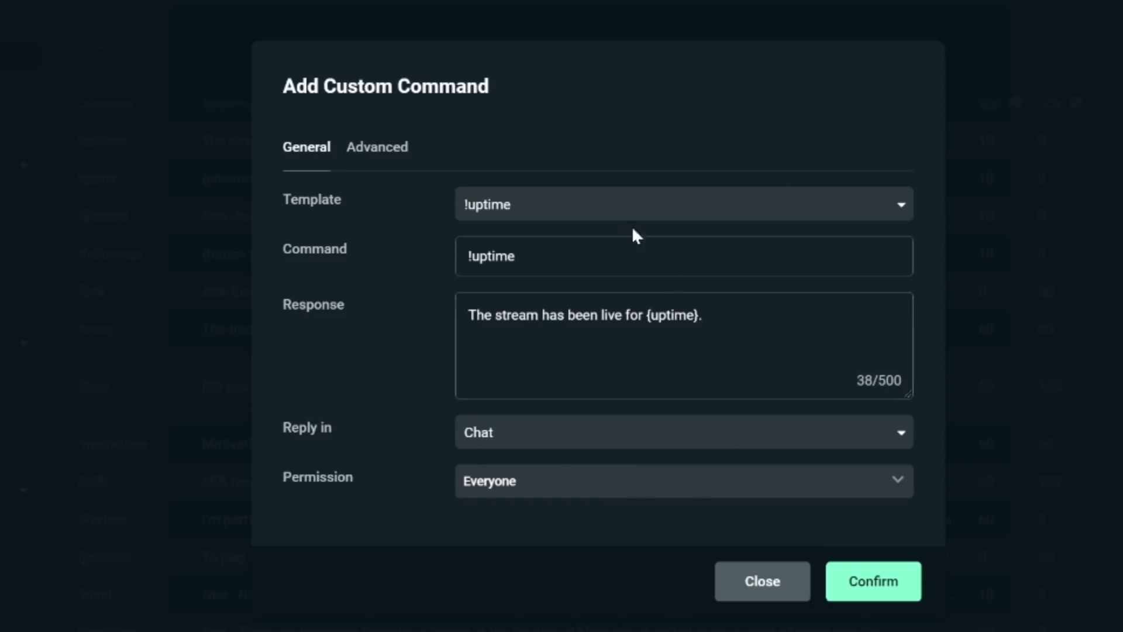
left_click(616, 216)
scroll(594, 273, "down", 5)
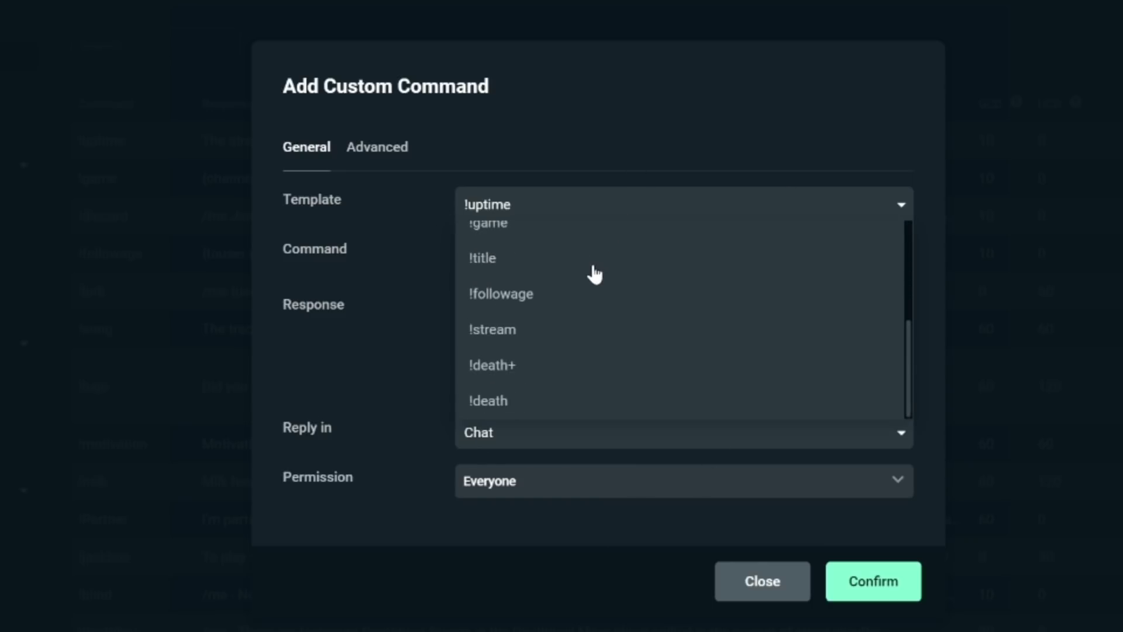
left_click(553, 297)
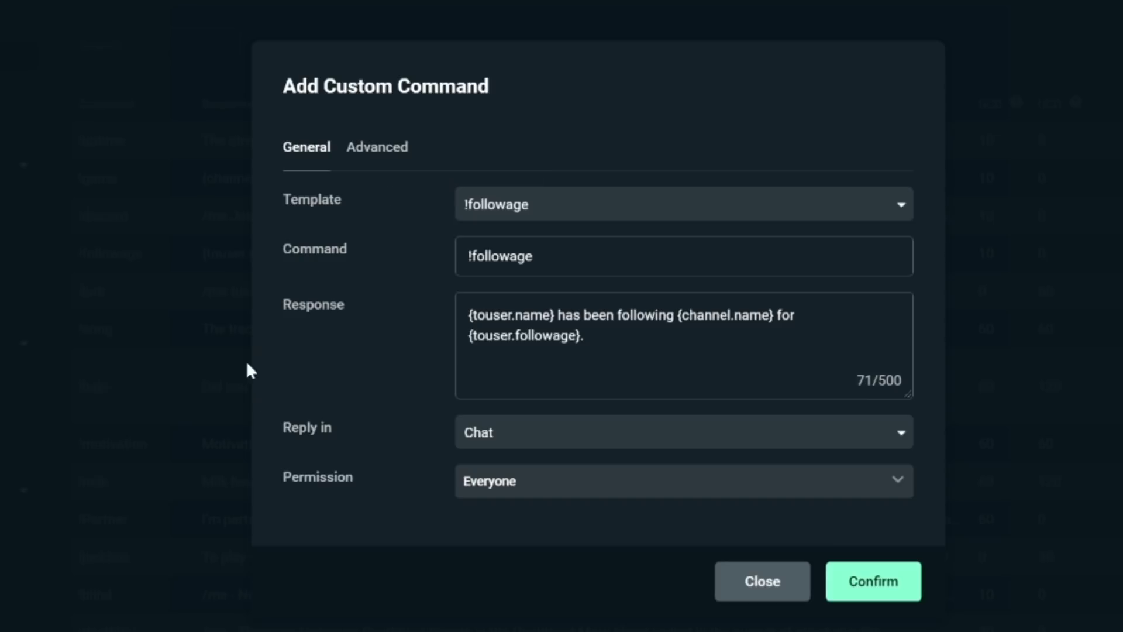
Keep Reply in set to Chat while reviewing the Permission options
left_click(574, 440)
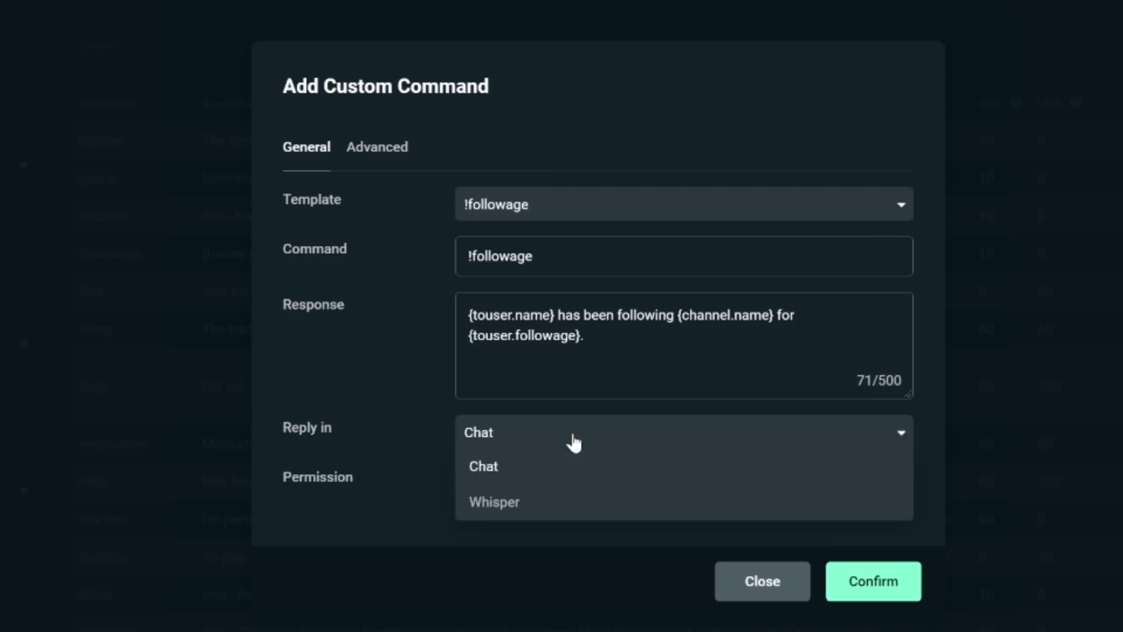
left_click(526, 442)
left_click(535, 484)
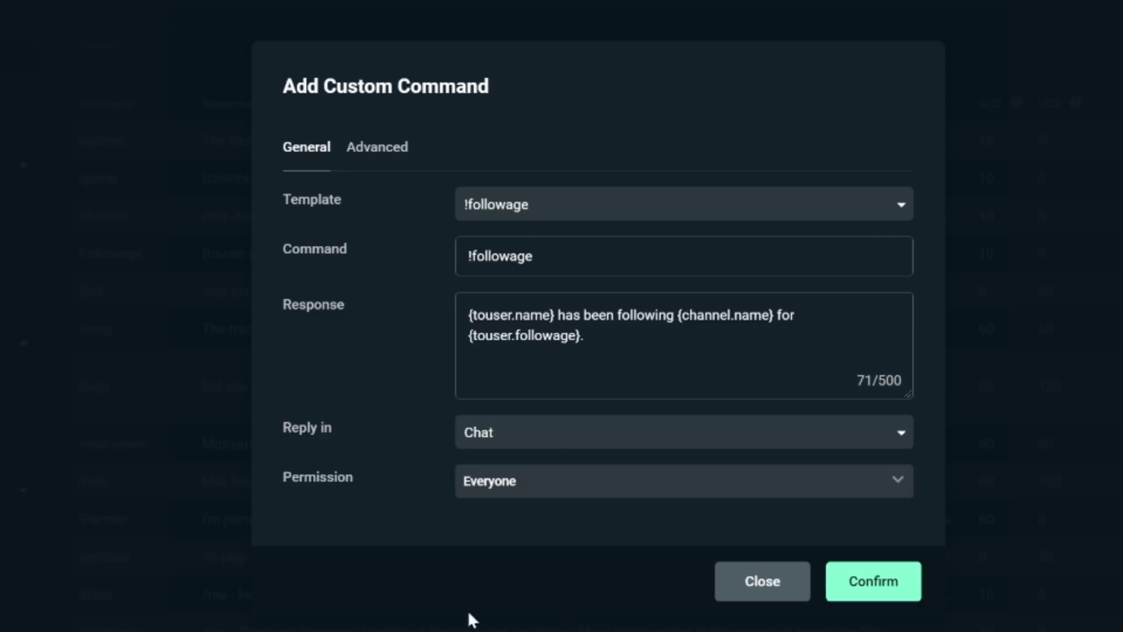
left_click(574, 443)
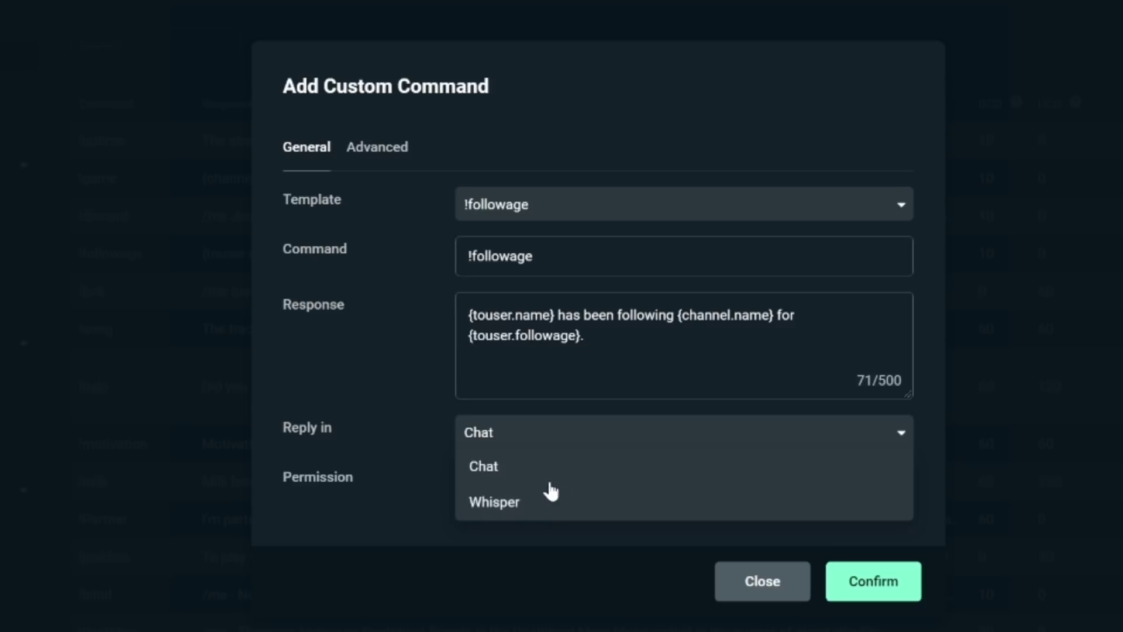
left_click(525, 442)
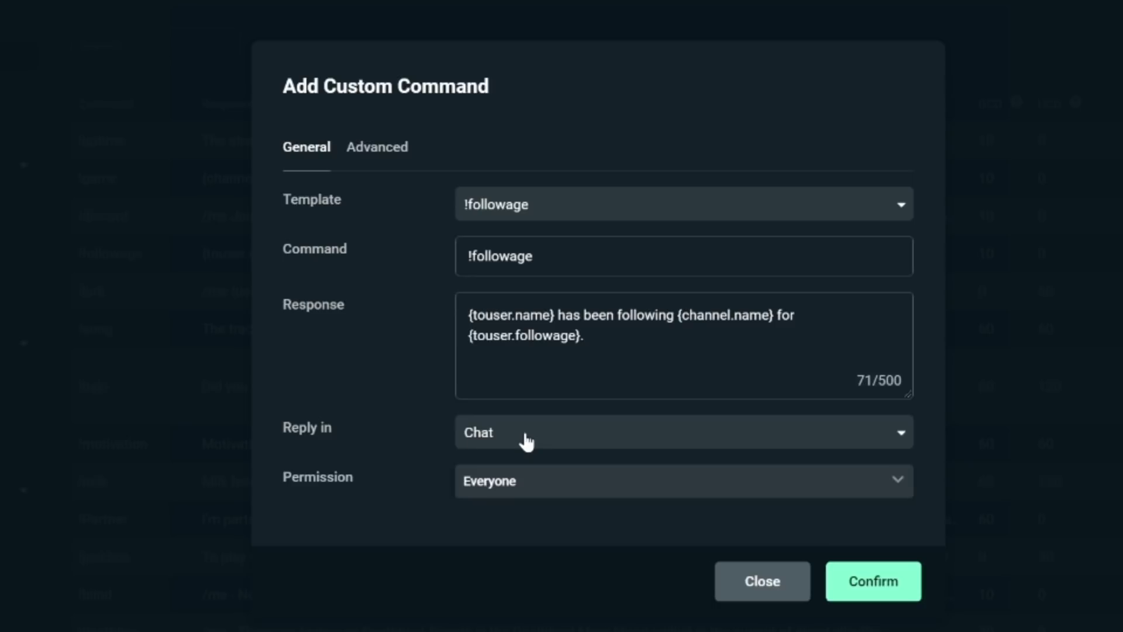
left_click(538, 487)
left_click(535, 484)
left_click(574, 444)
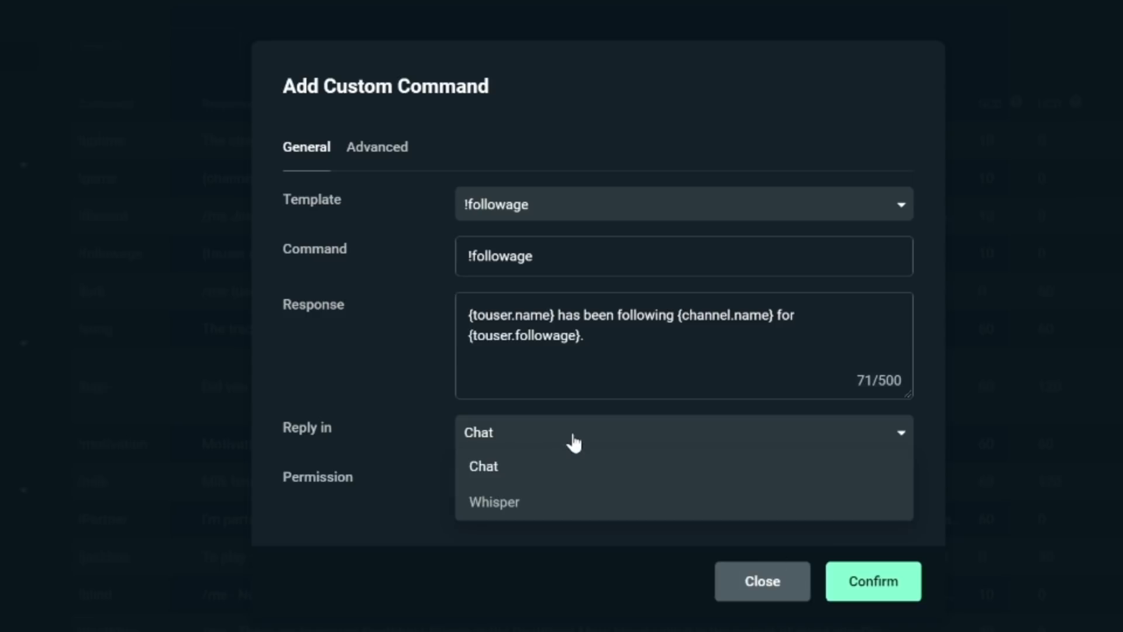
left_click(528, 443)
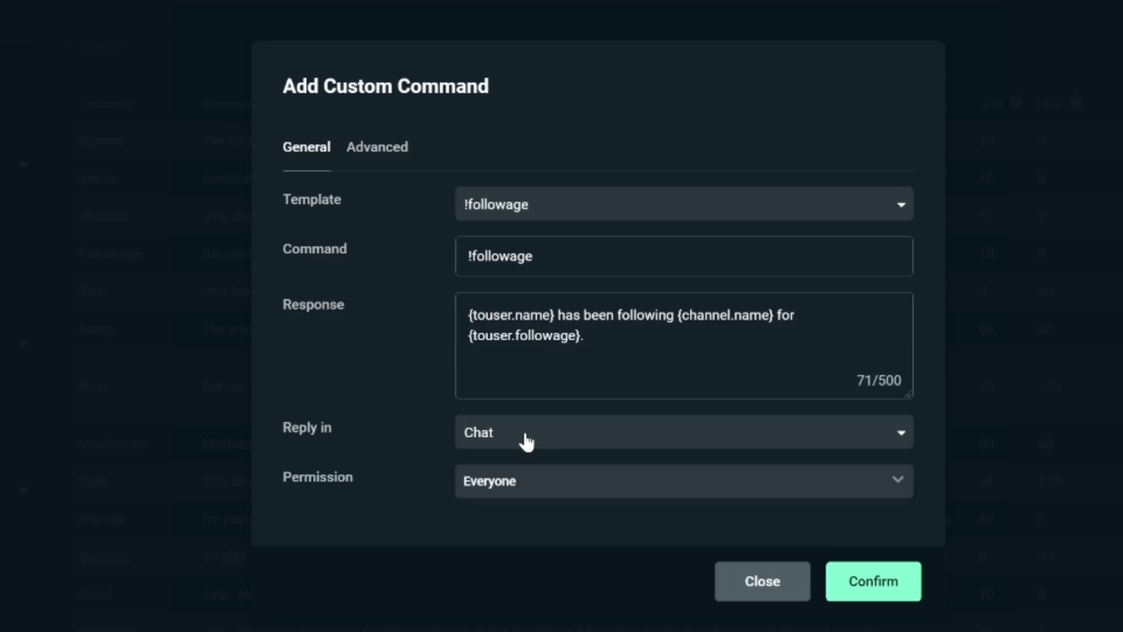
left_click(538, 487)
left_click(346, 506)
left_click(574, 443)
left_click(544, 478)
left_click(574, 442)
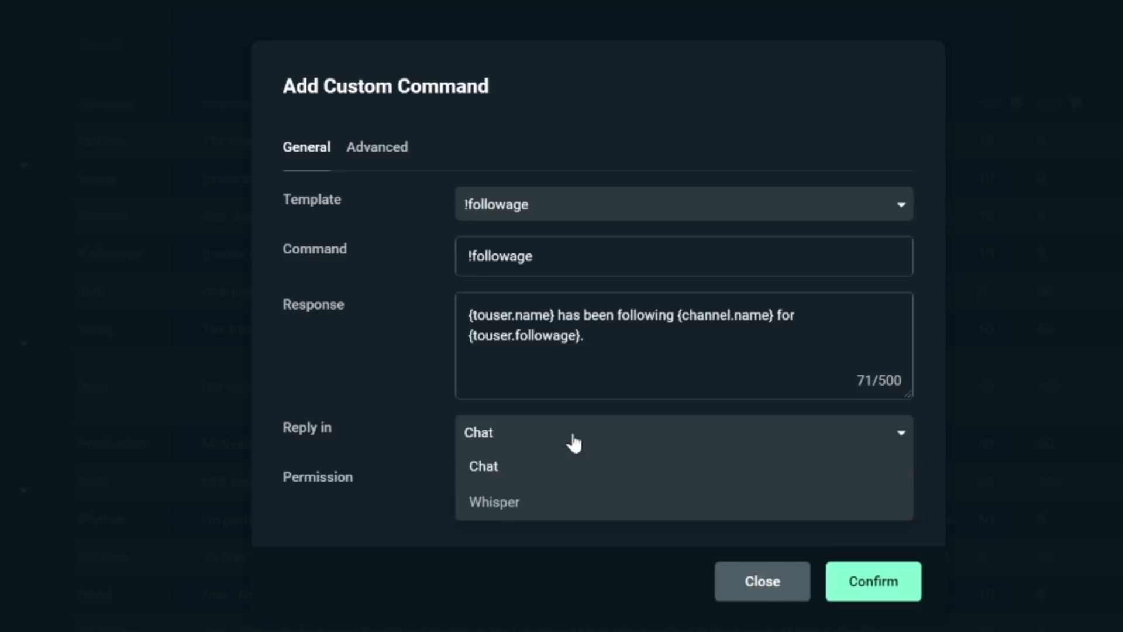
left_click(527, 441)
left_click(536, 484)
left_click(934, 532)
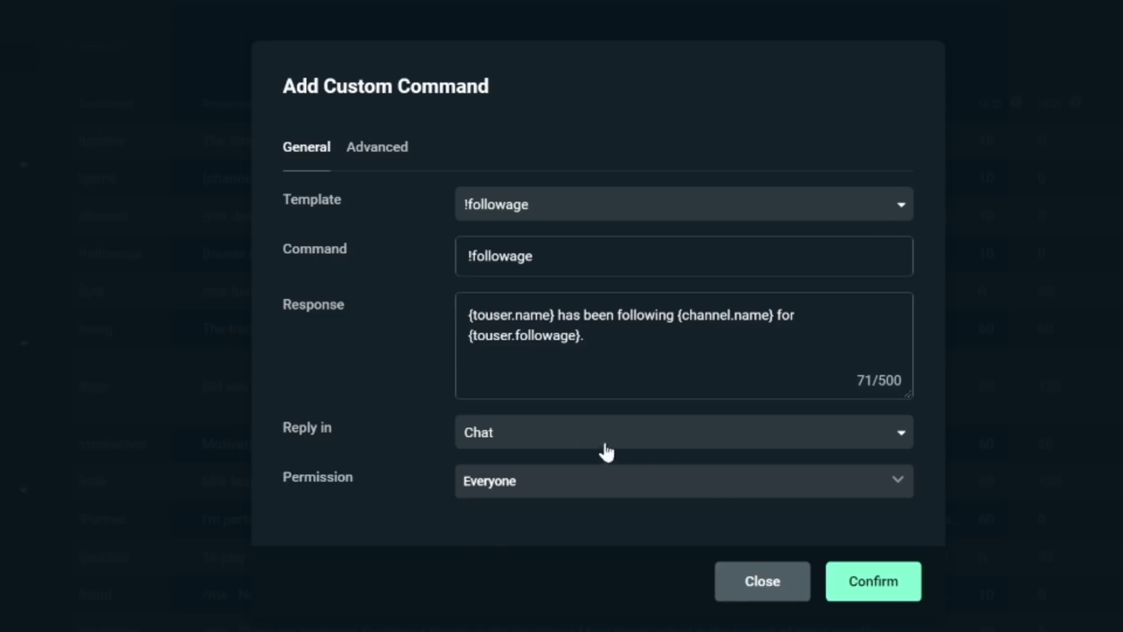
left_click(574, 441)
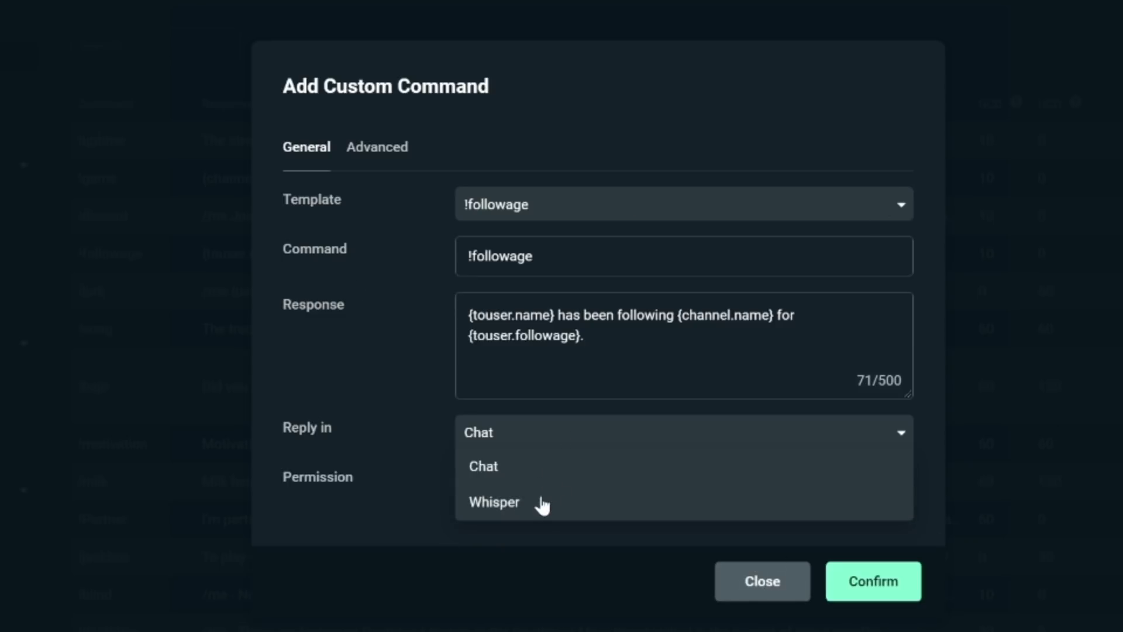
left_click(526, 441)
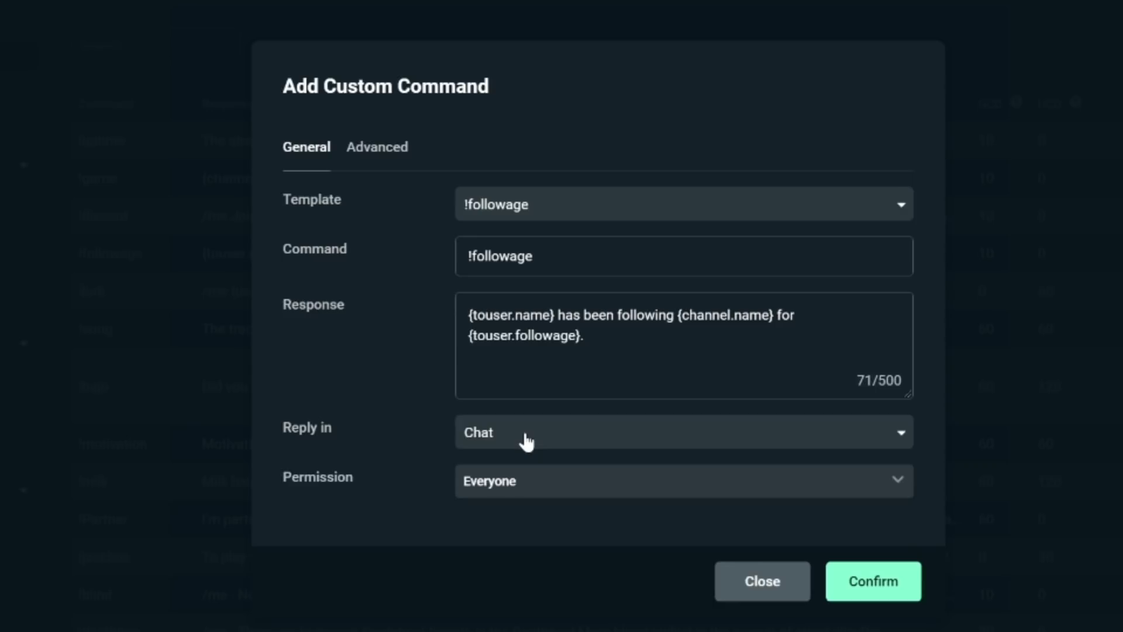
Toggle Regulars and Subscribers off and back on so permission stays Everyone
left_click(538, 488)
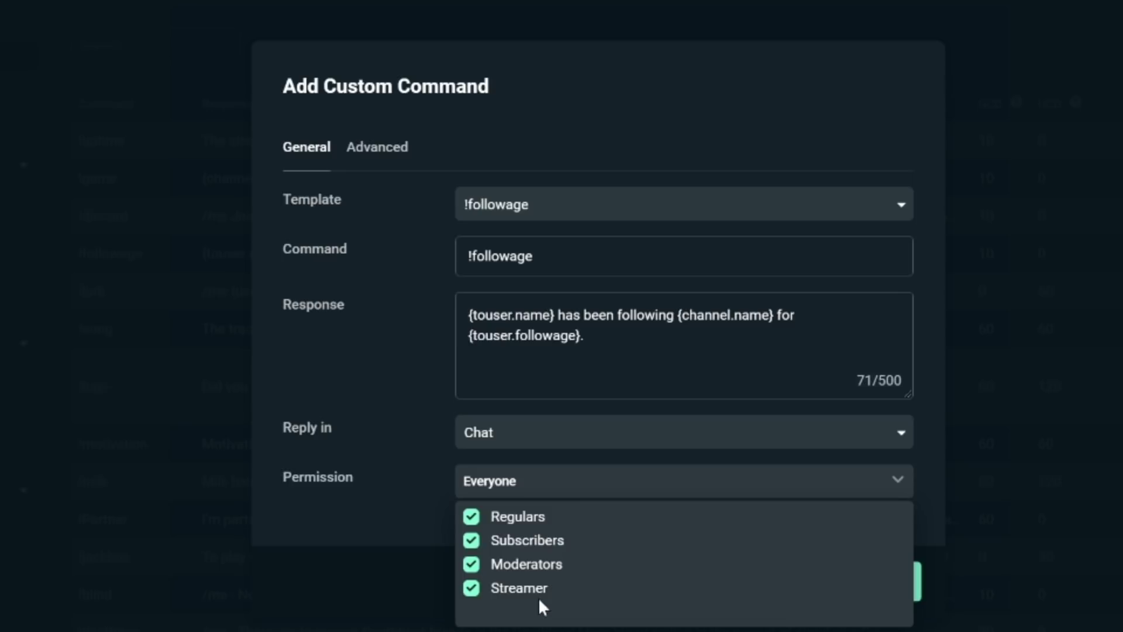
left_click(497, 480)
left_click(502, 487)
left_click(471, 516)
left_click(471, 540)
left_click(471, 540)
left_click(472, 517)
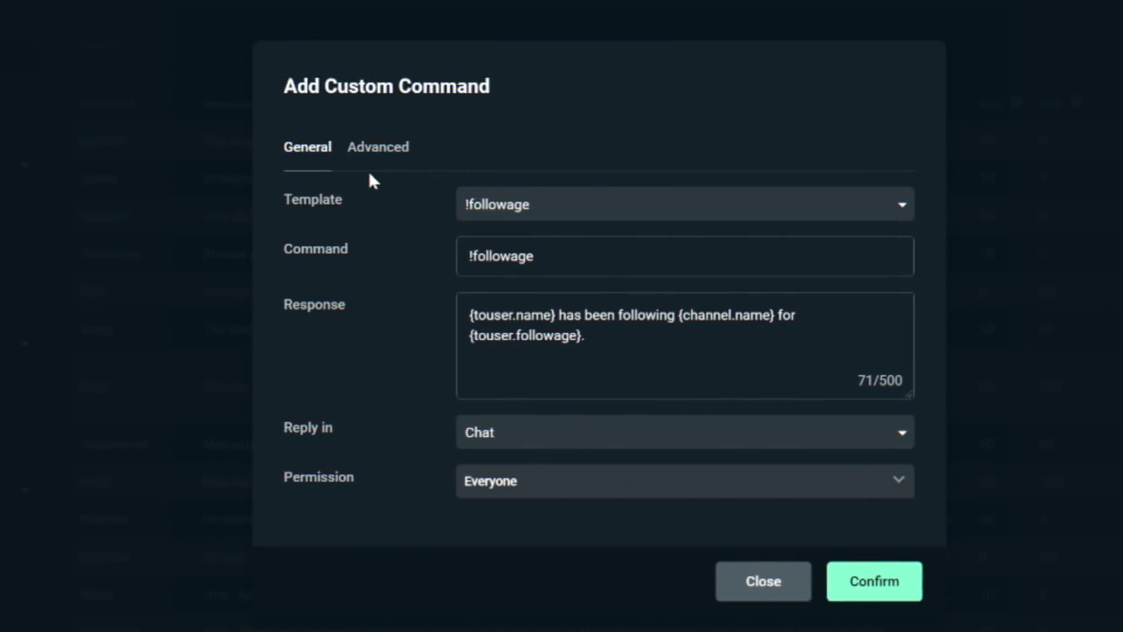
Change the command's global cooldown from 10 to 30 on the Advanced tab
left_click(378, 149)
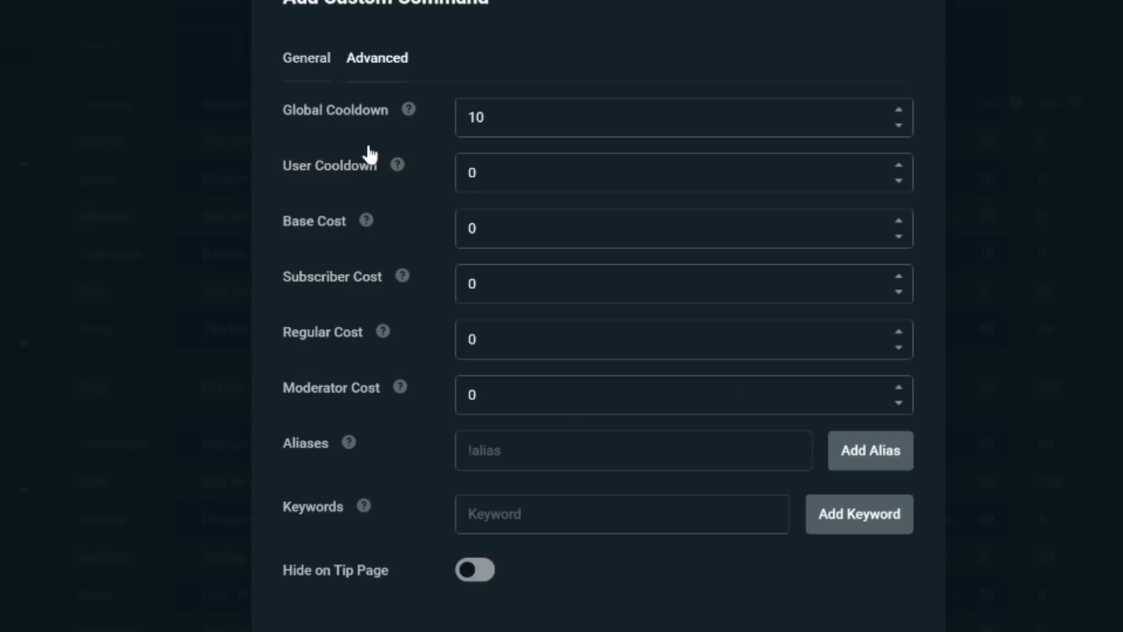
left_click(339, 125)
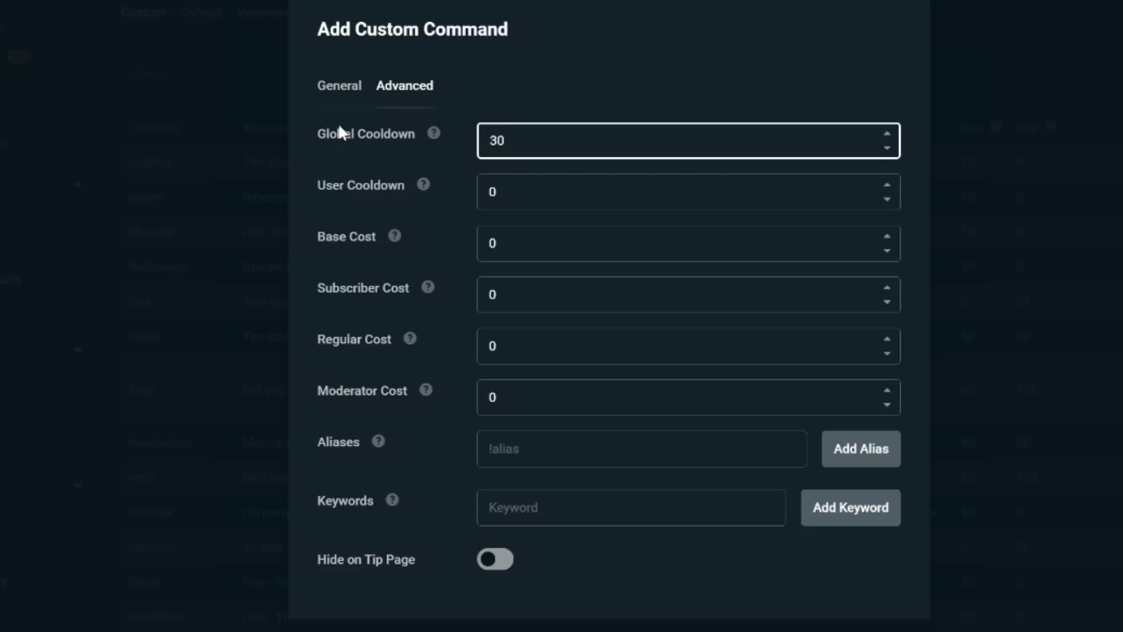
left_click(365, 147)
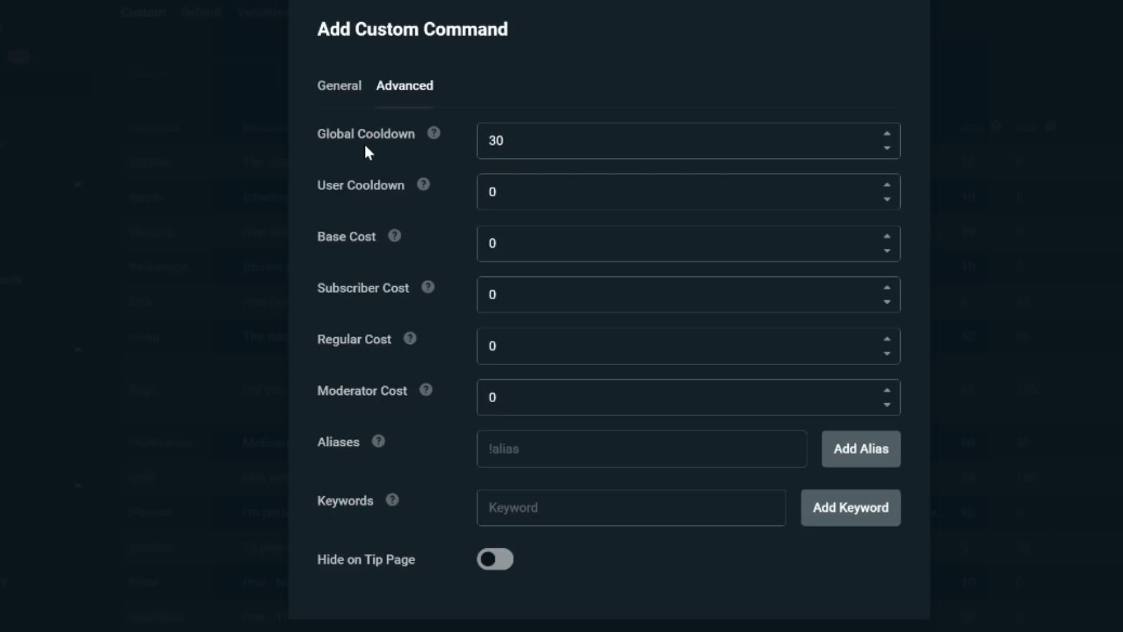
left_click(402, 178)
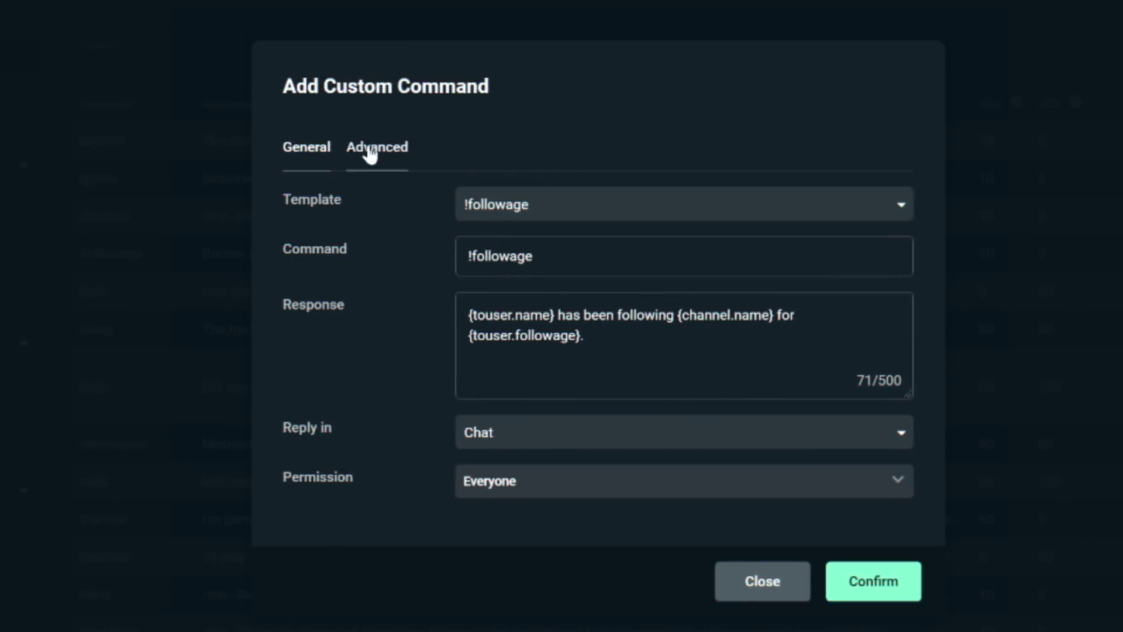
Set the global cooldown to 30 and the user cooldown to 60
left_click(370, 149)
left_click(307, 108)
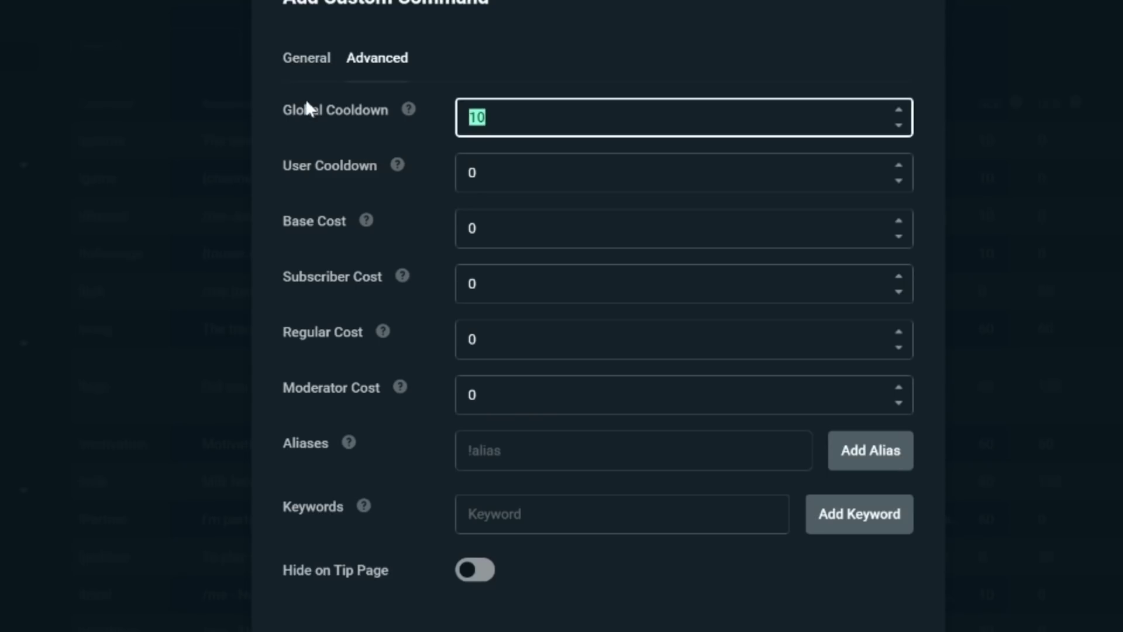
type("30")
left_click(333, 122)
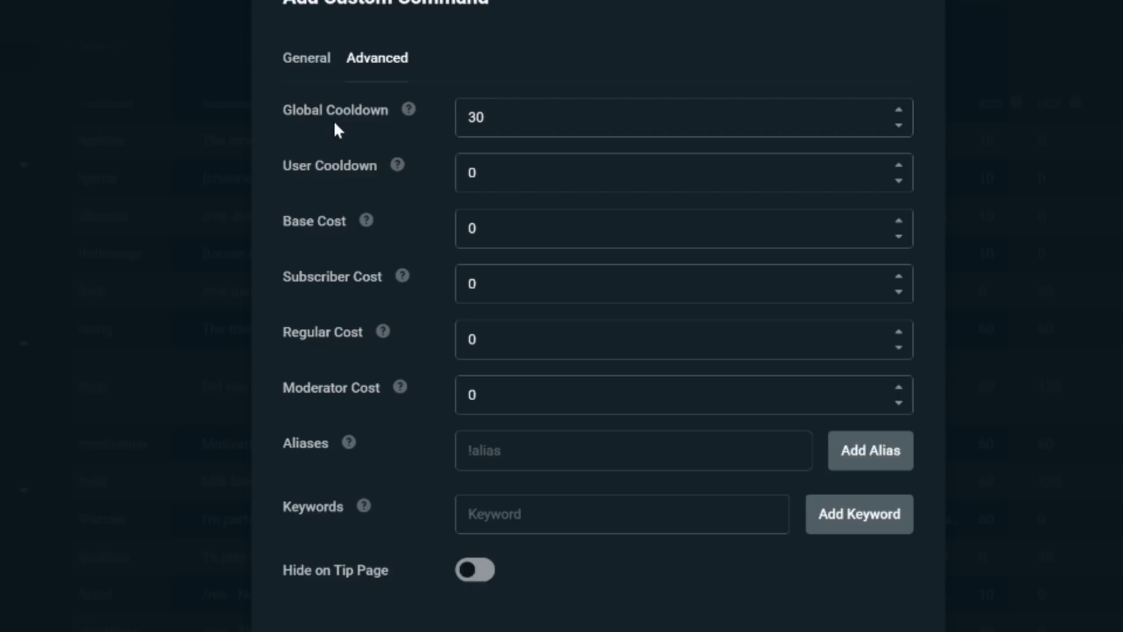
left_click(370, 157)
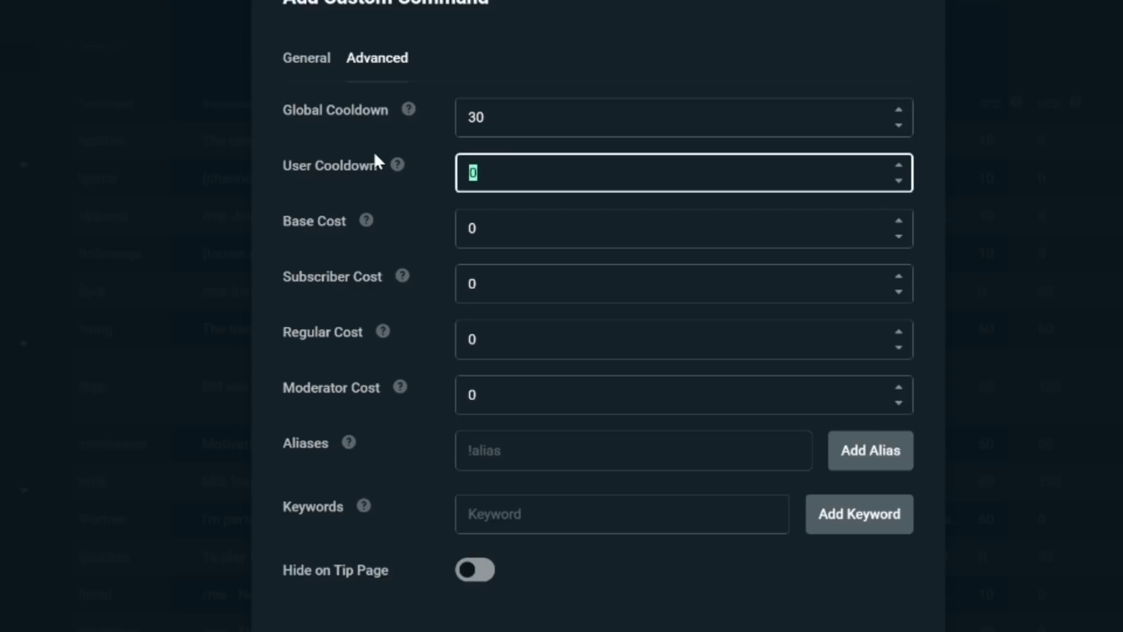
type("60")
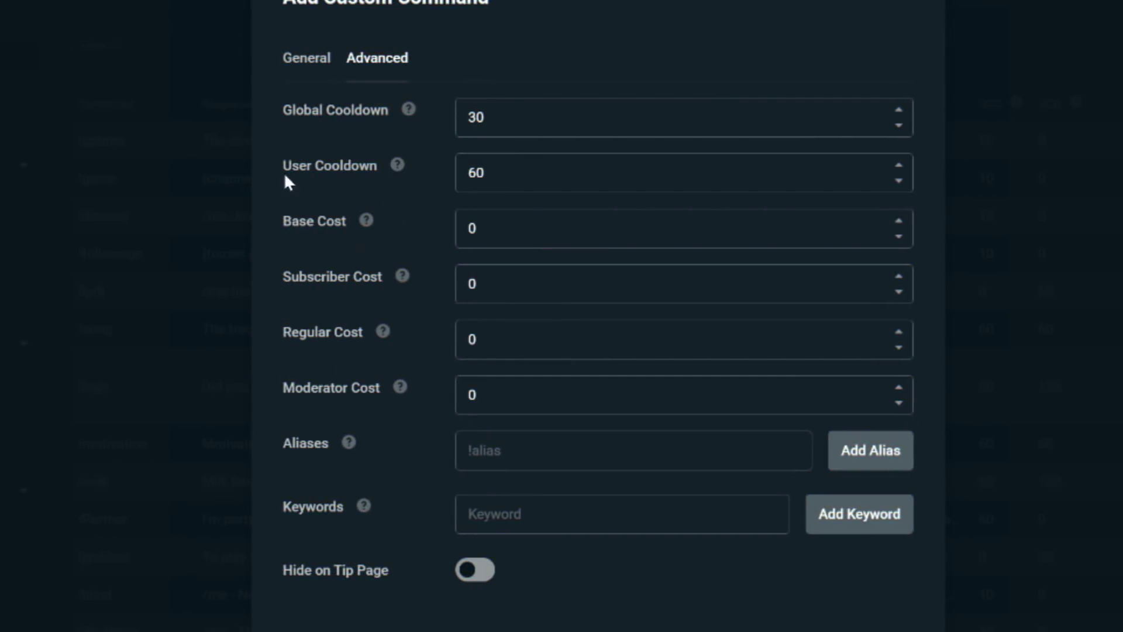
Add !follow as an alias of the command
left_click(497, 449)
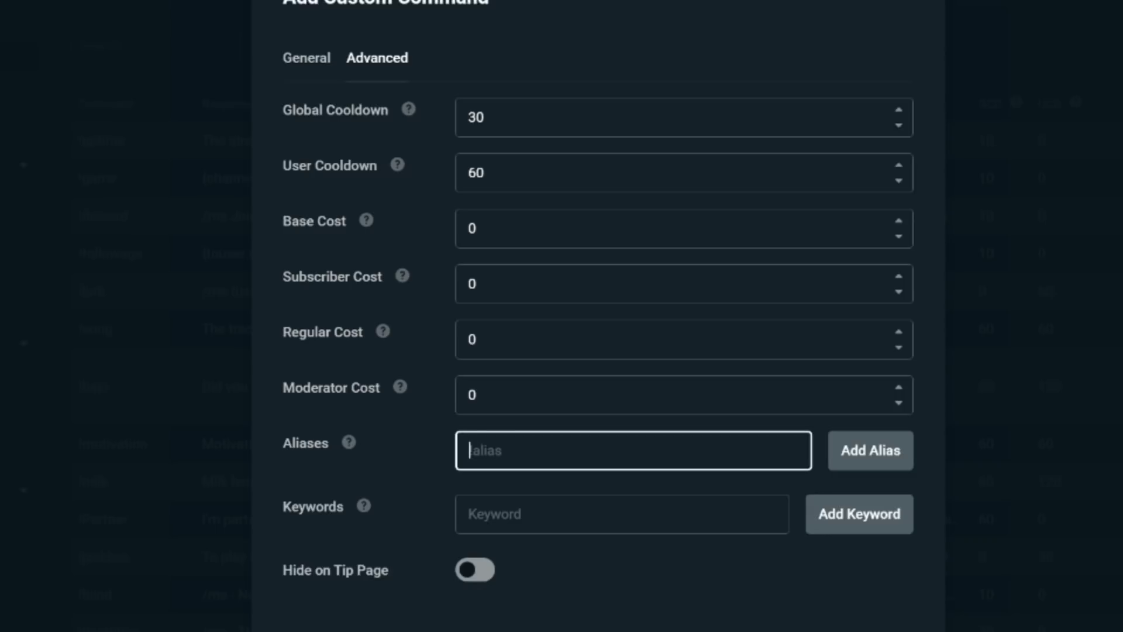
type("!follow")
left_click(854, 456)
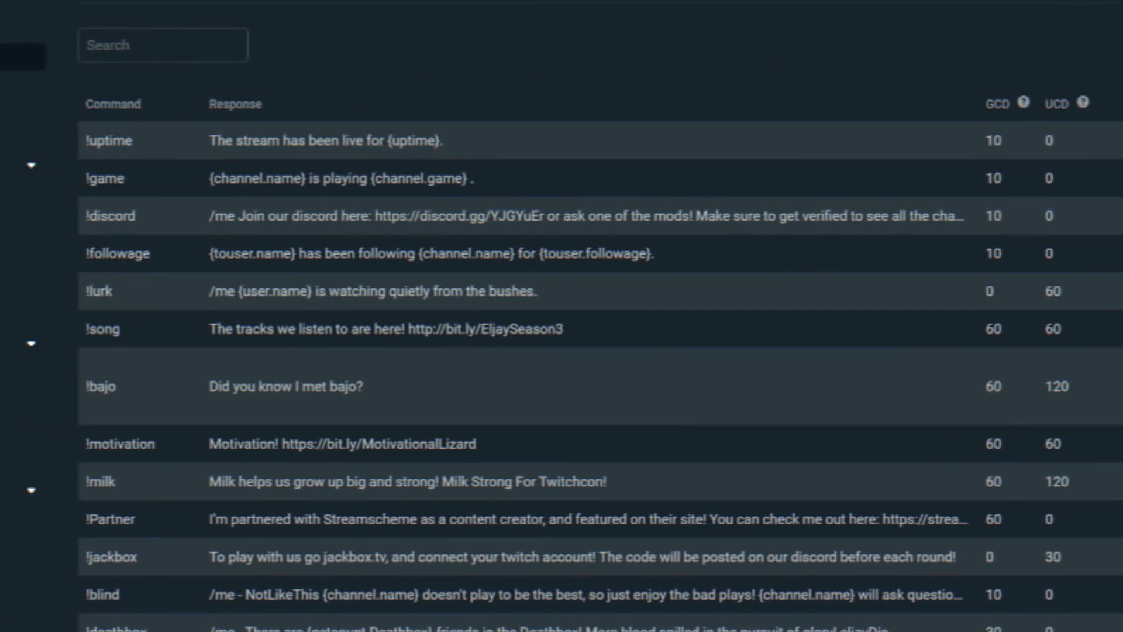
Open !discord, check its response, Chat reply and permission, then view its Advanced settings
left_click(935, 87)
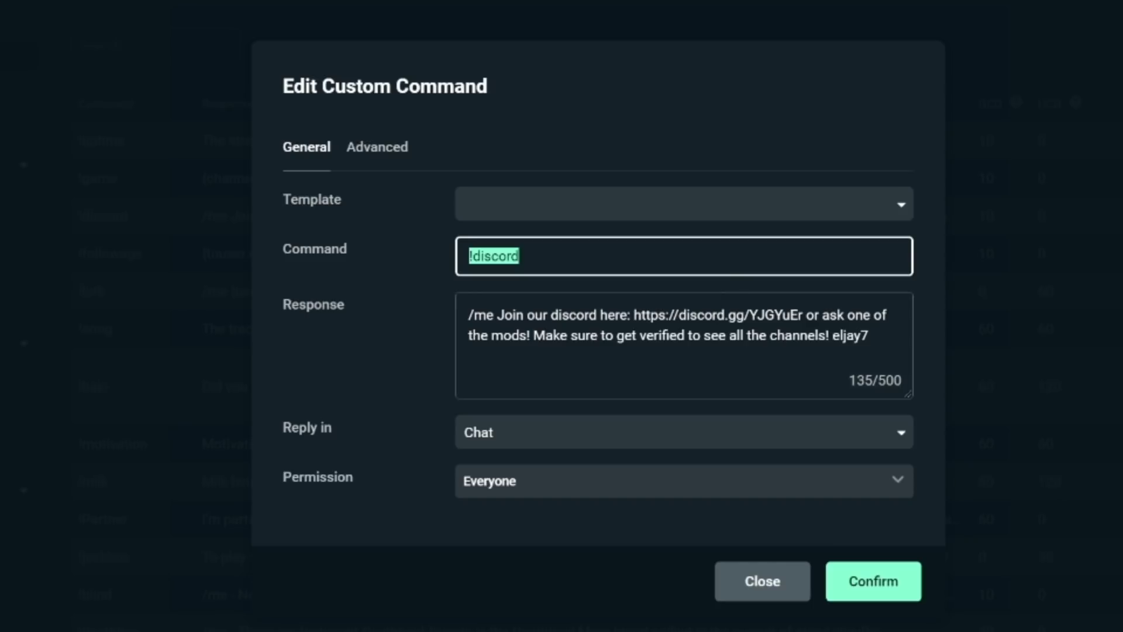
left_click(869, 335)
left_click_drag(470, 316, 728, 338)
left_click(730, 338)
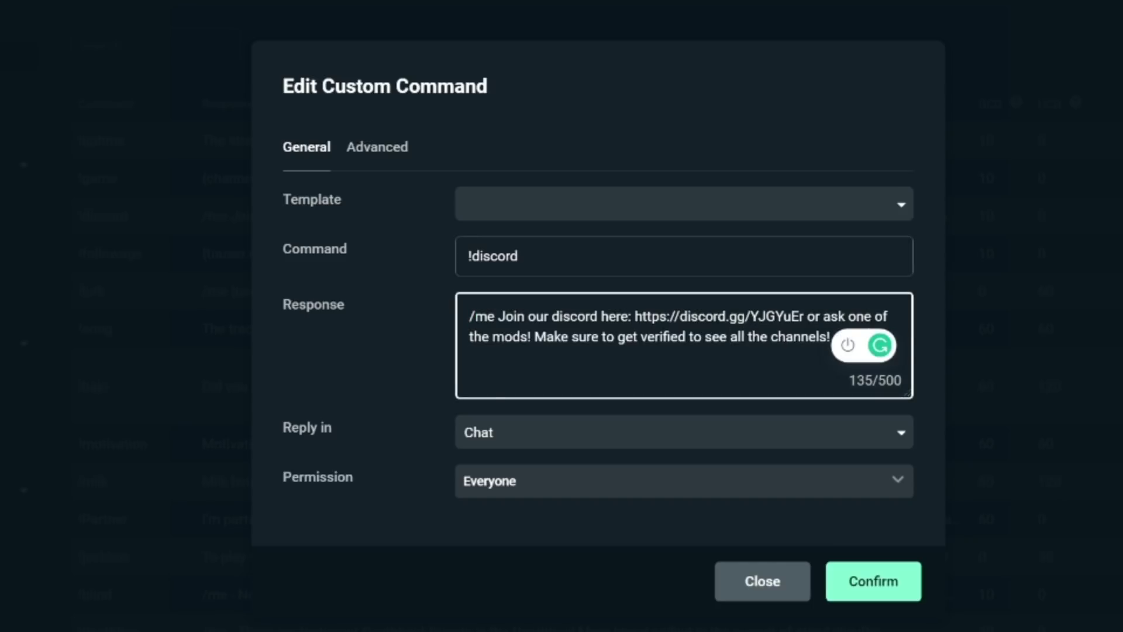
left_click(473, 435)
left_click(509, 472)
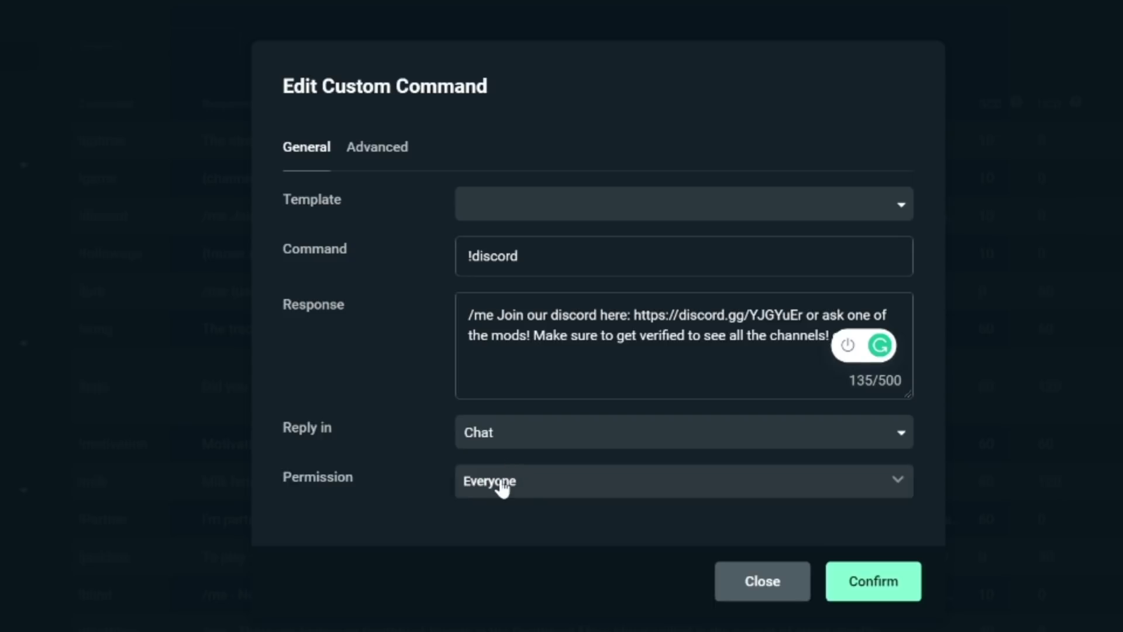
left_click(501, 482)
left_click(526, 494)
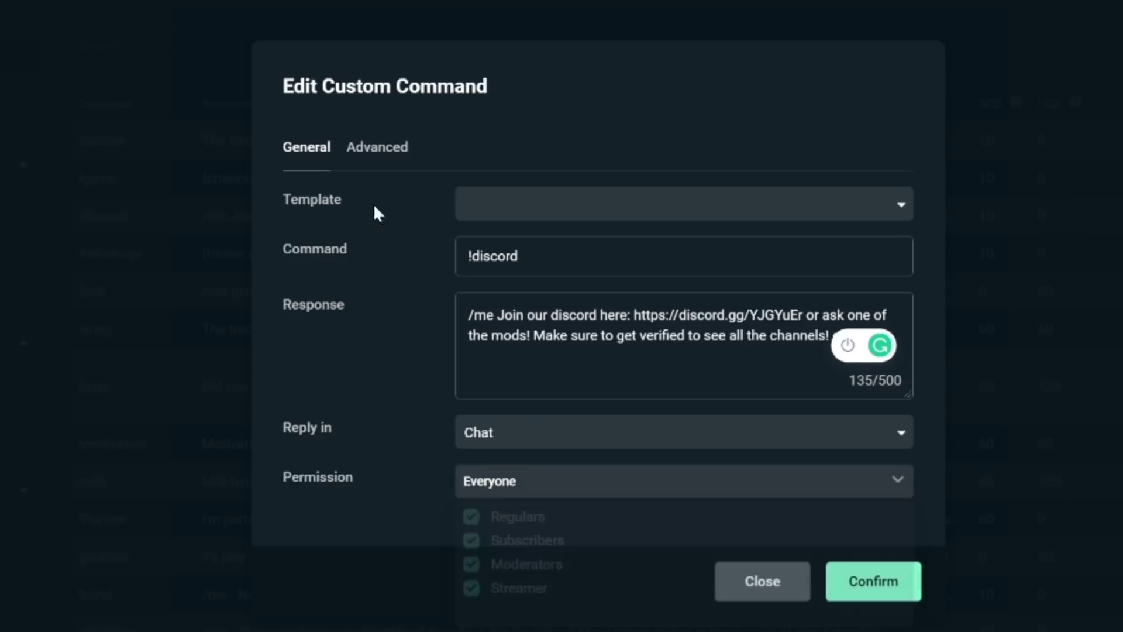
left_click(386, 148)
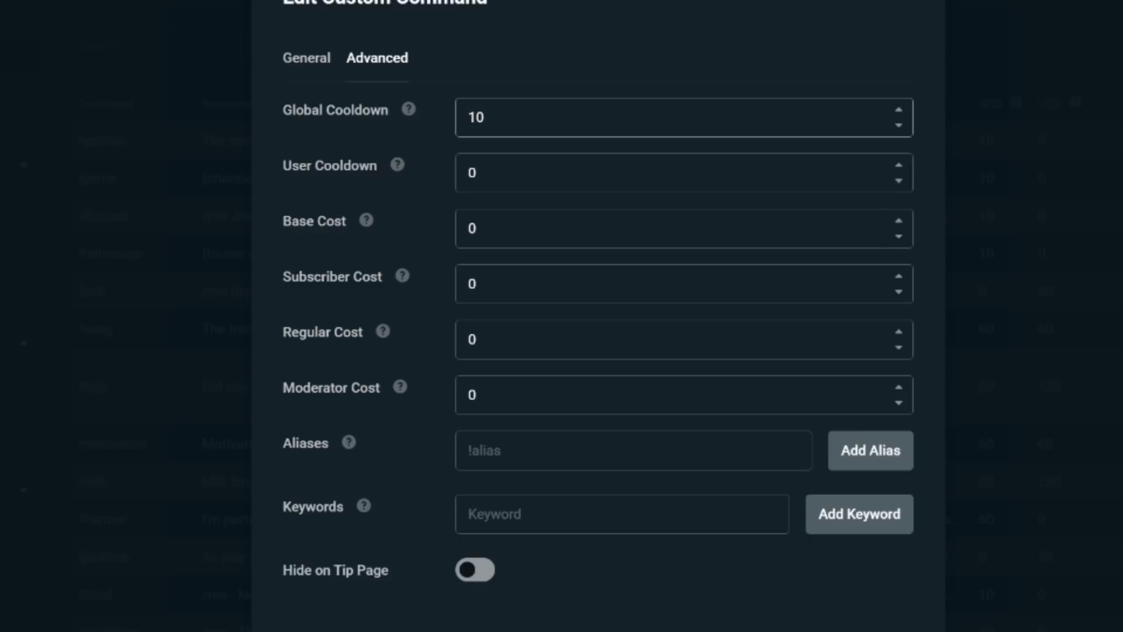
Add !server as an alias of the !discord command, re-adding it once, then go back to General settings
left_click(553, 175)
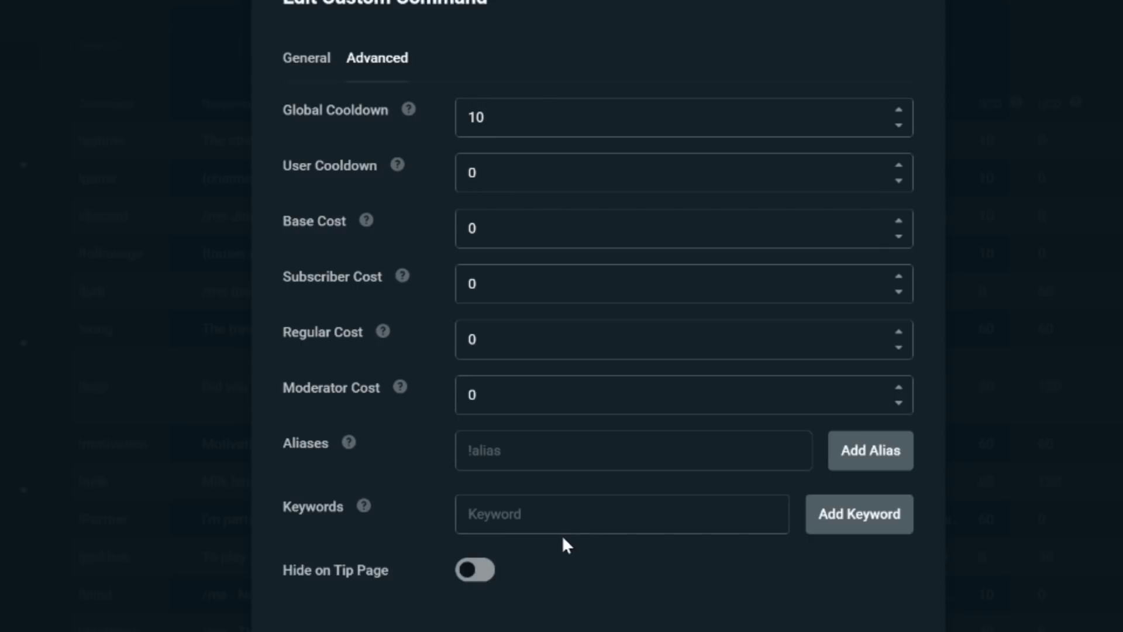
left_click(561, 450)
type("!server")
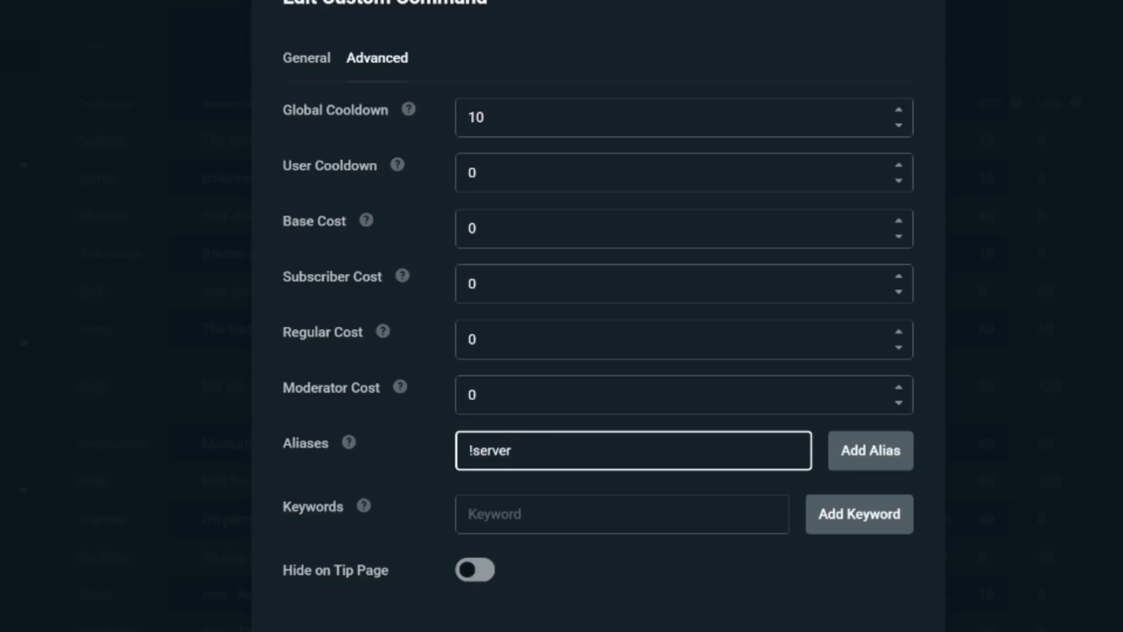
left_click(870, 450)
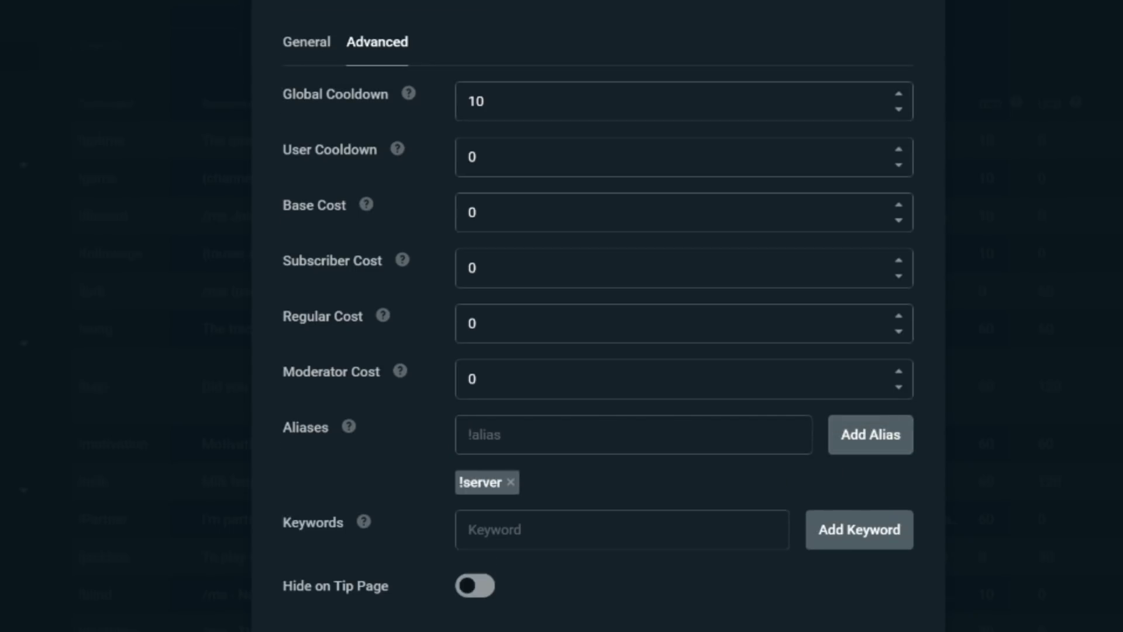
left_click(306, 41)
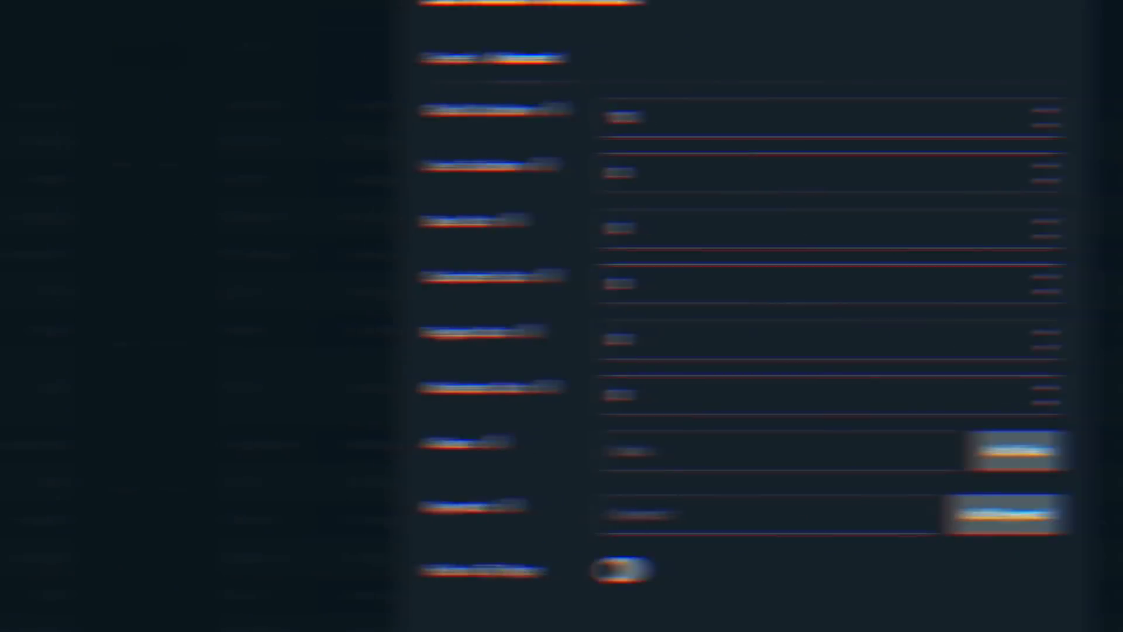
left_click(585, 450)
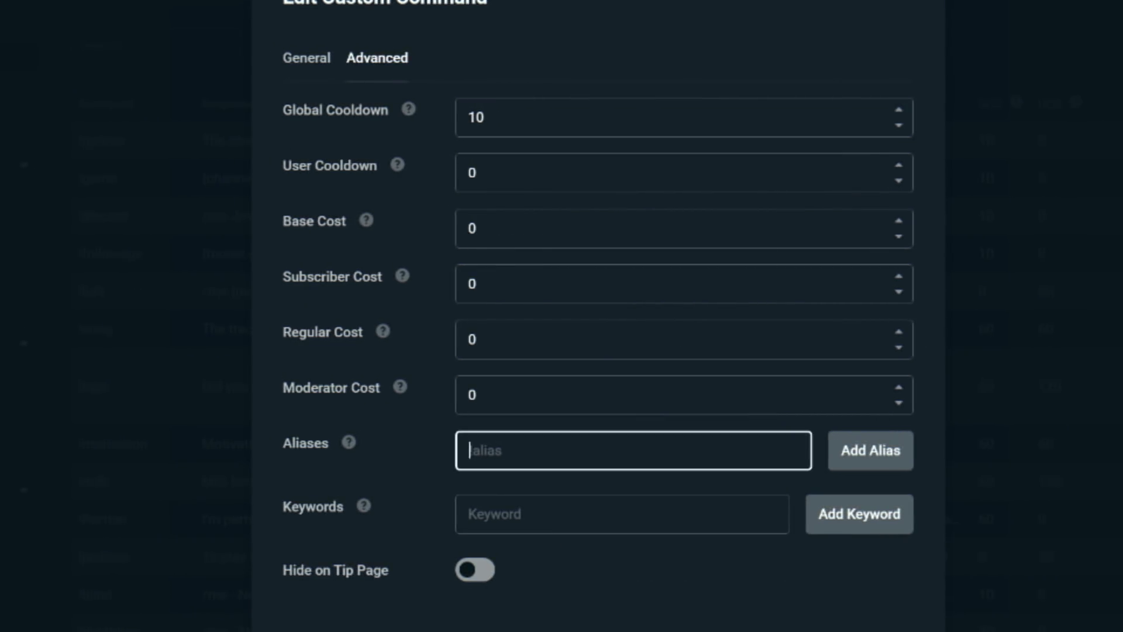
type("!server")
left_click(861, 450)
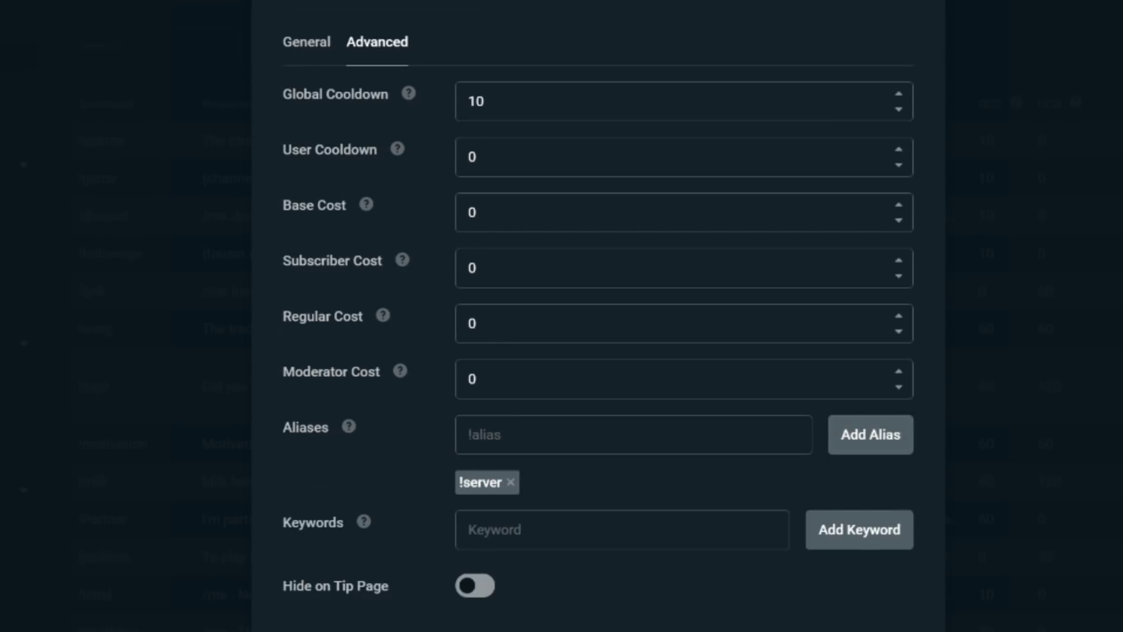
left_click(305, 48)
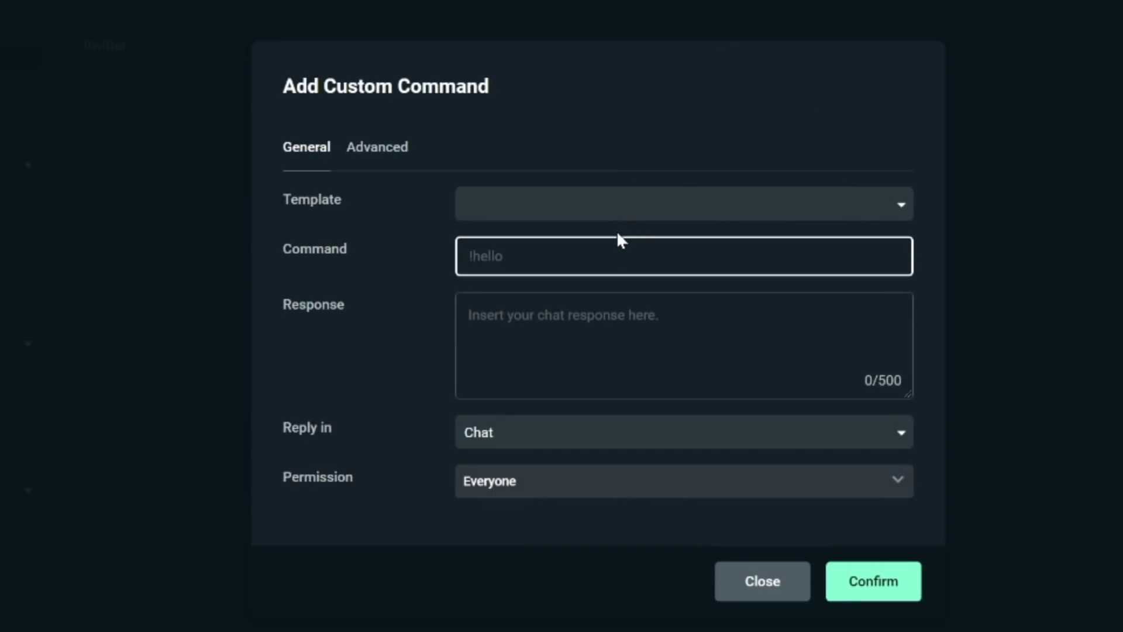
Open the !twitter command, keep its replies going to chat, and review its permitted roles
type("!twitter")
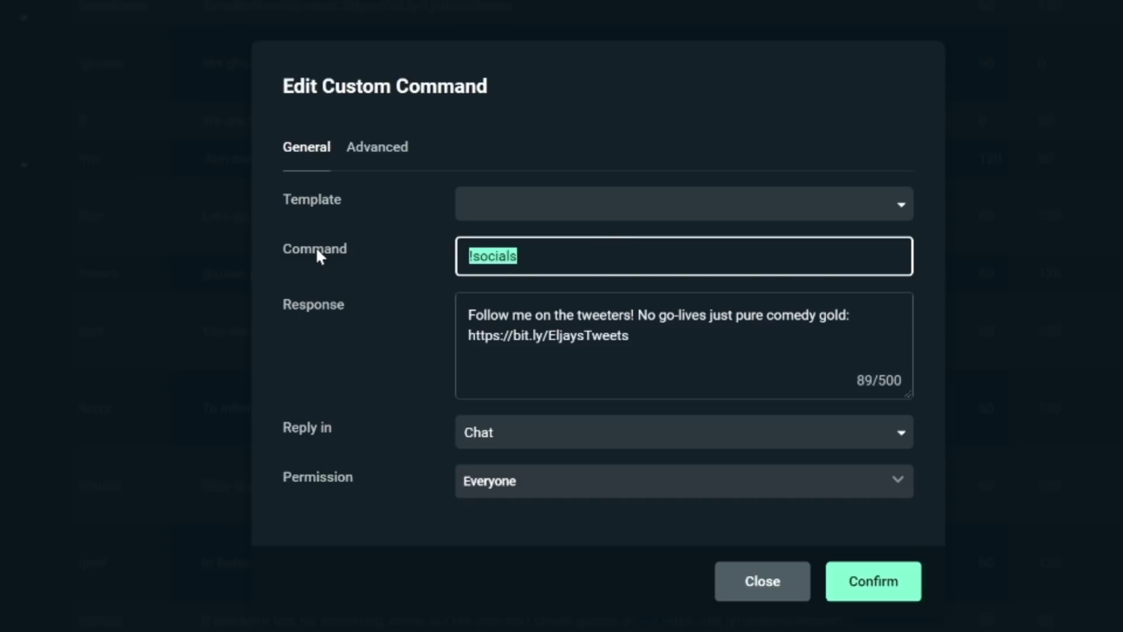
type("!twit")
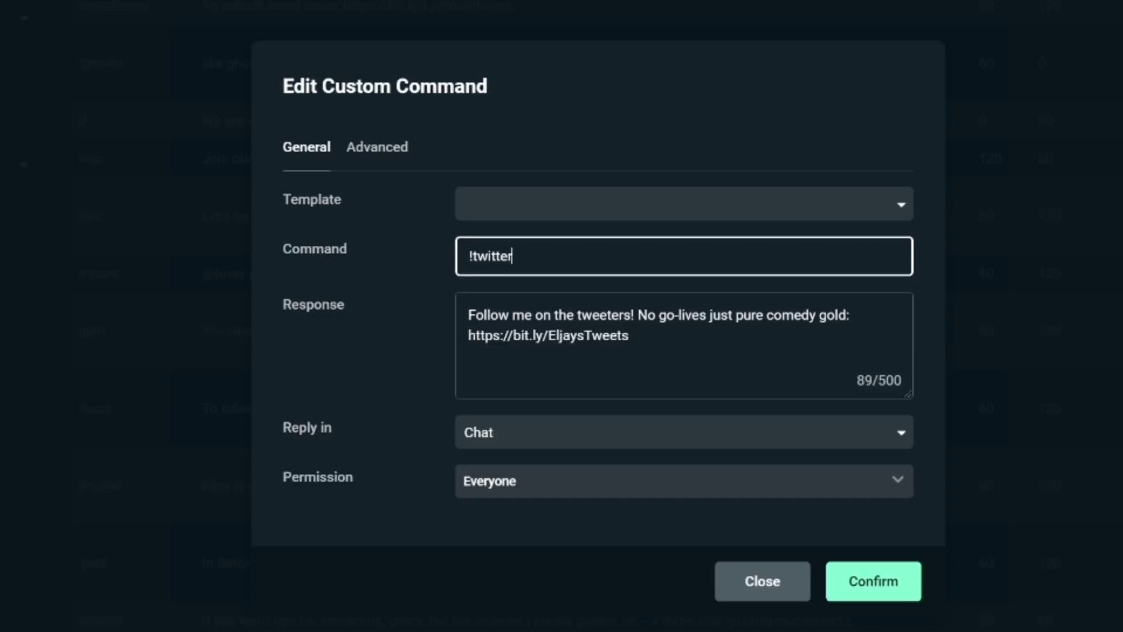
key("Tab")
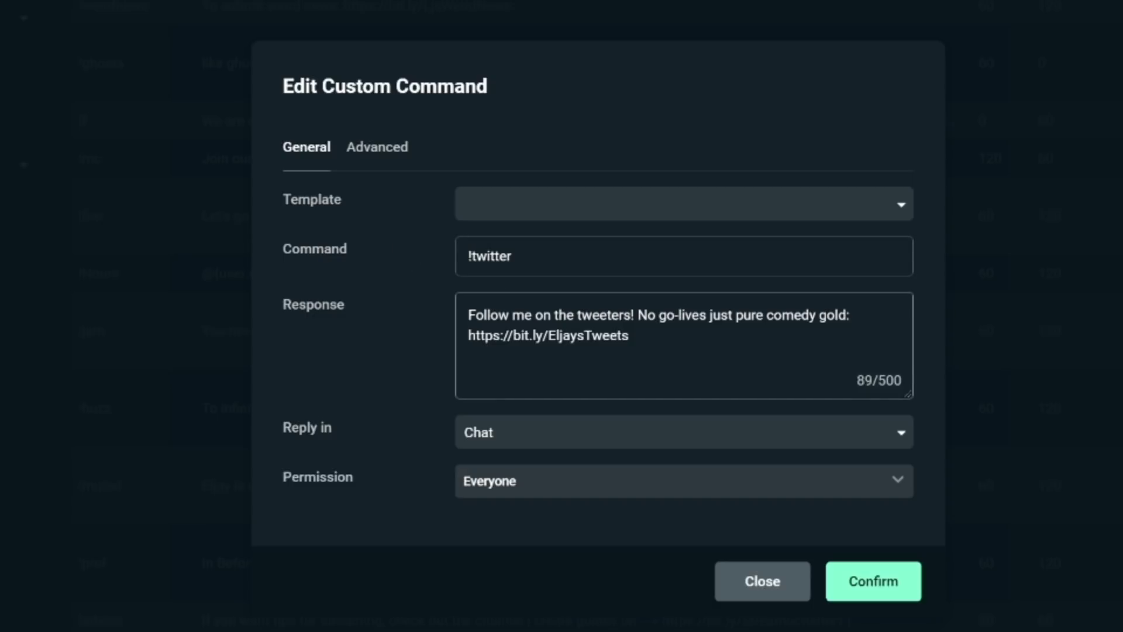
left_click(525, 444)
left_click(505, 459)
left_click(539, 480)
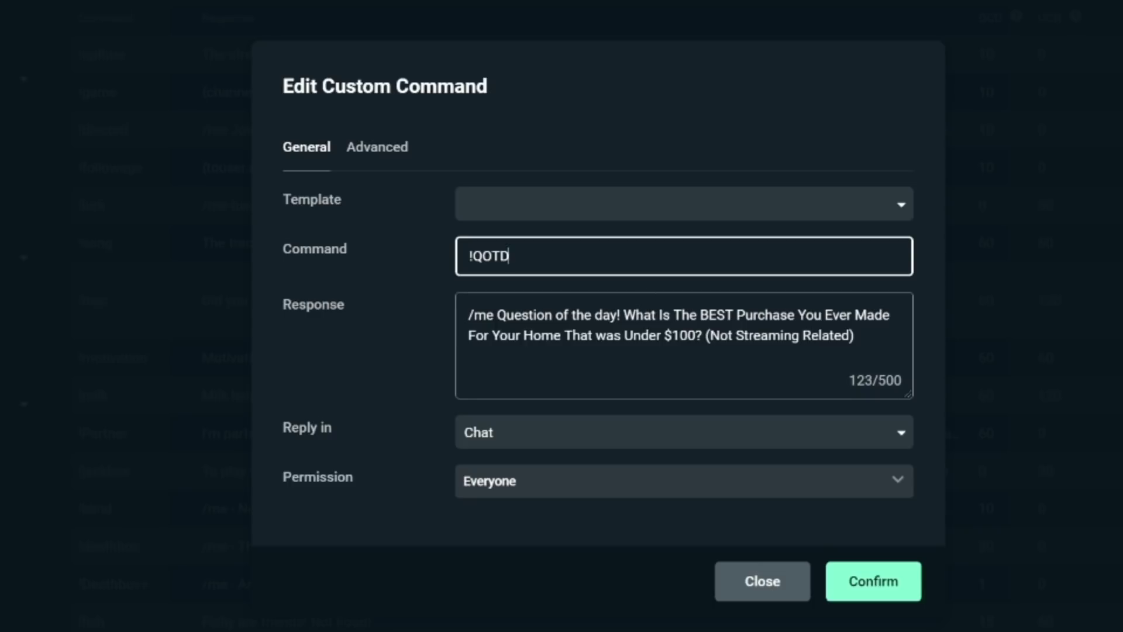
Confirm the !QOTD command replies in chat and review its permitted roles
left_click(498, 439)
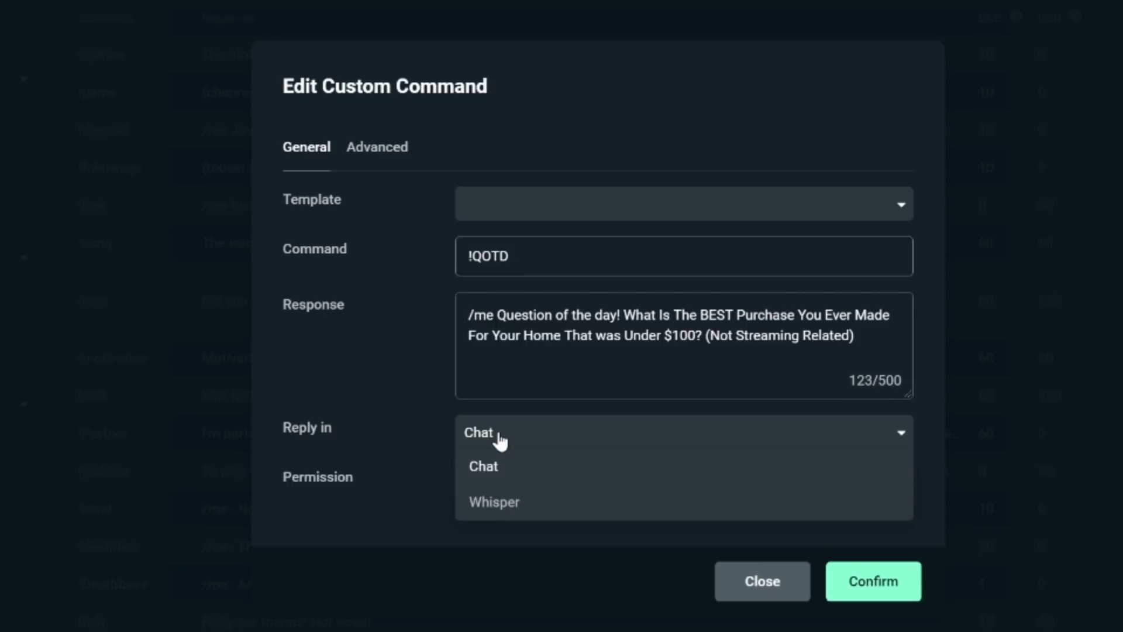
left_click(500, 465)
left_click(503, 485)
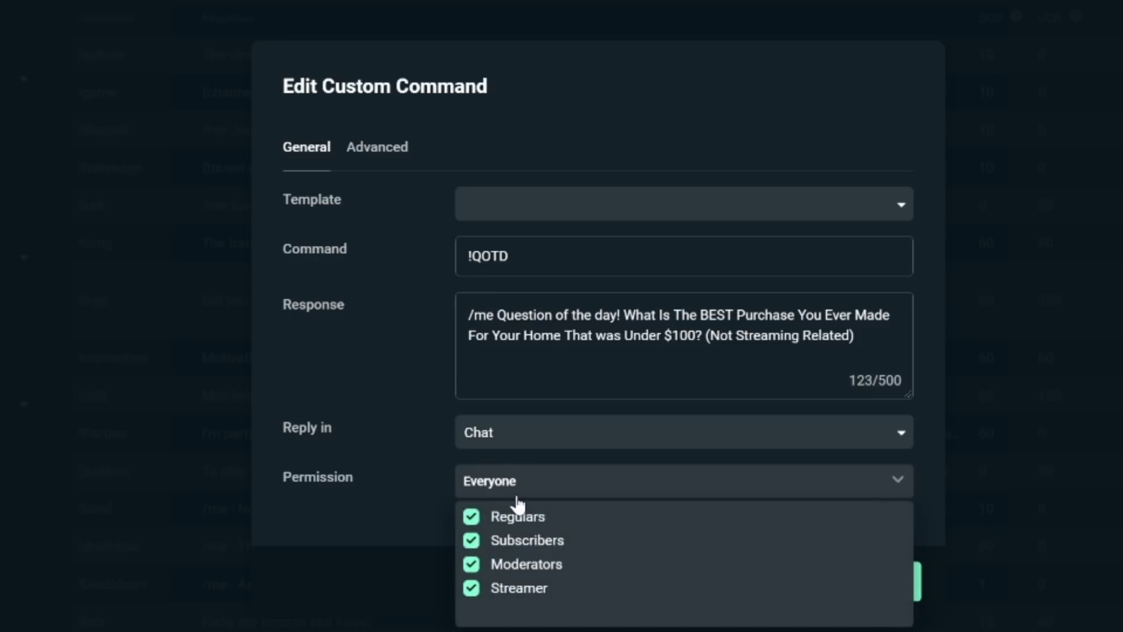
left_click(518, 493)
Change the !QOTD global cooldown from 60 to 30 in the Advanced settings
left_click(383, 149)
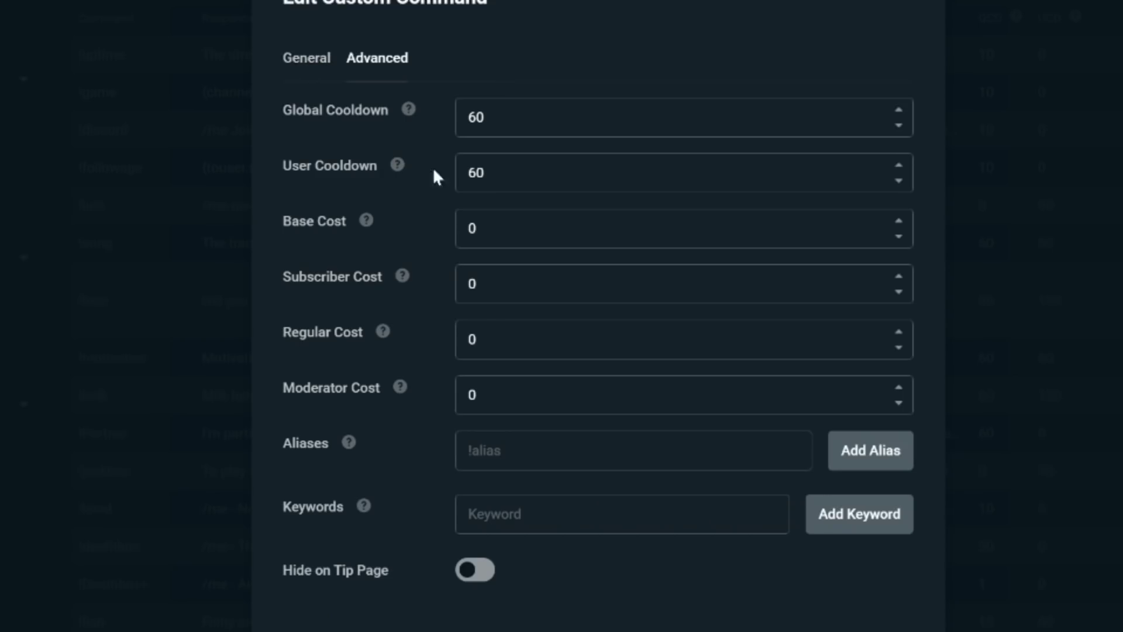
left_click(643, 172)
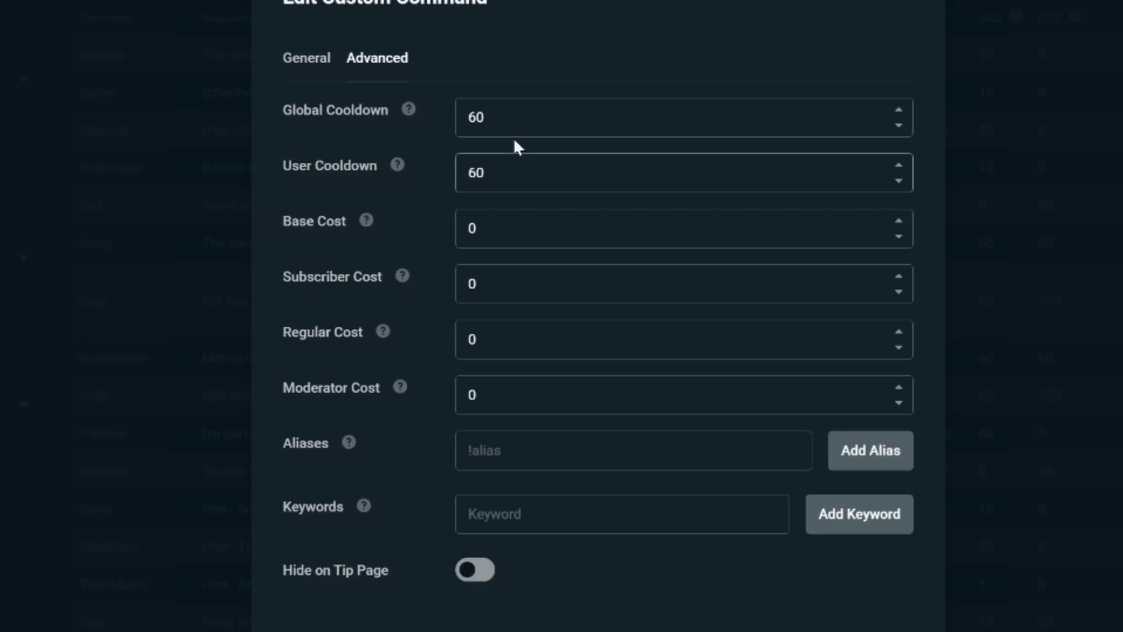
double_click(477, 117)
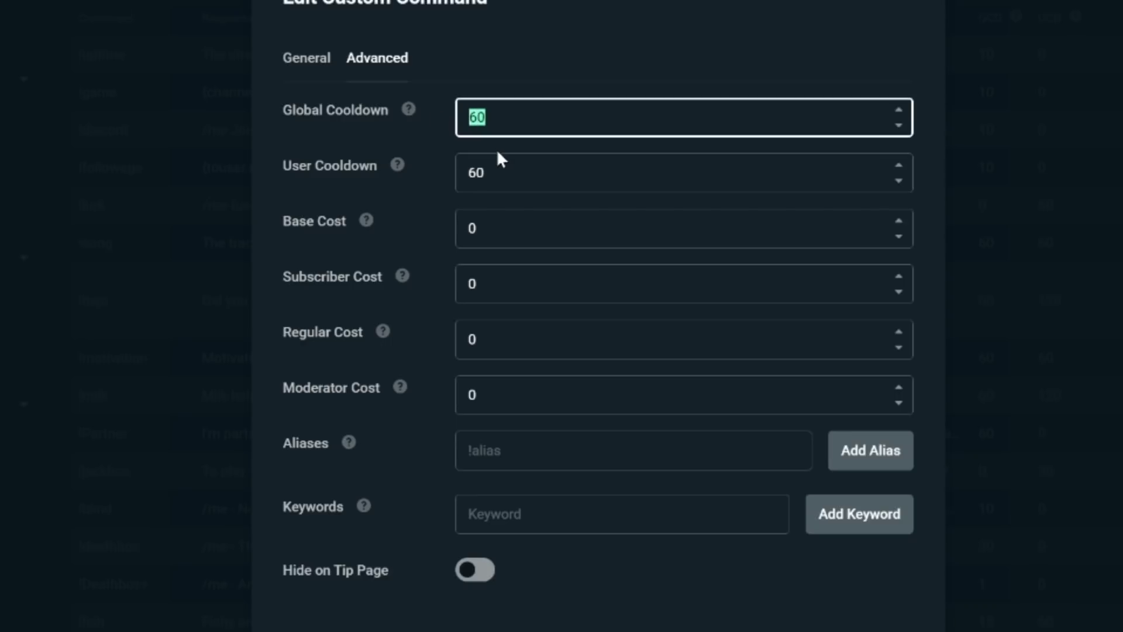
type("30")
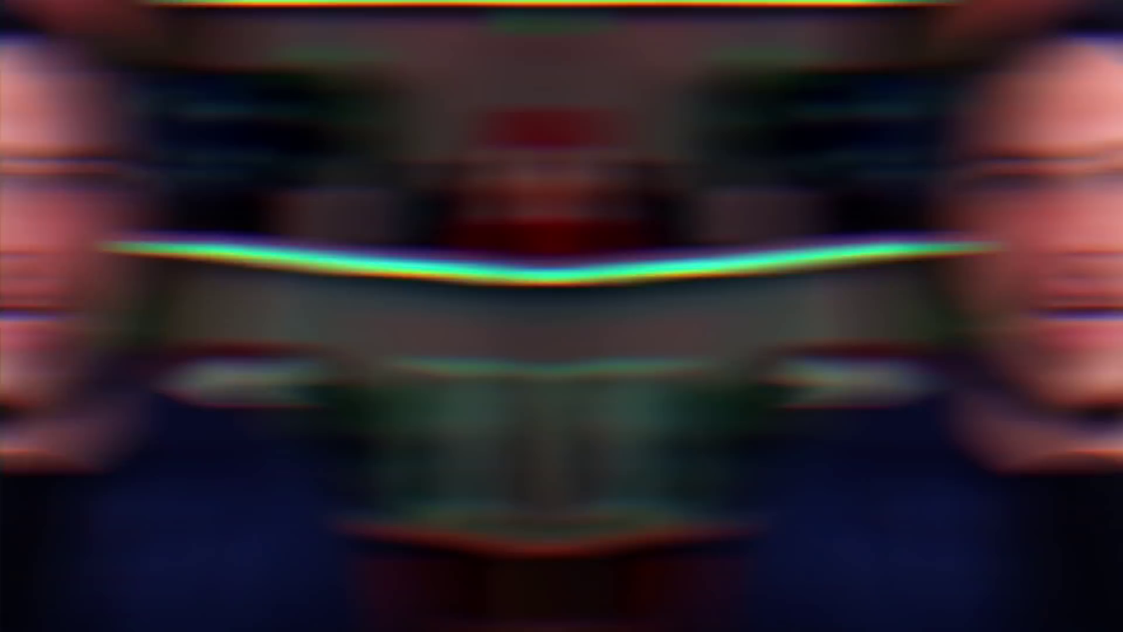